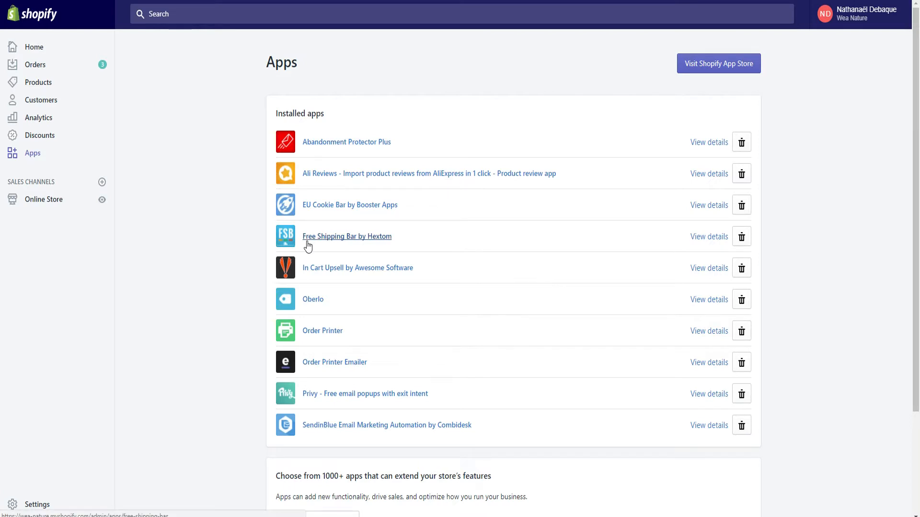
Switch to the Wea Nature storefront and inspect the free-shipping announcement bar above the header
left_click(134, 1)
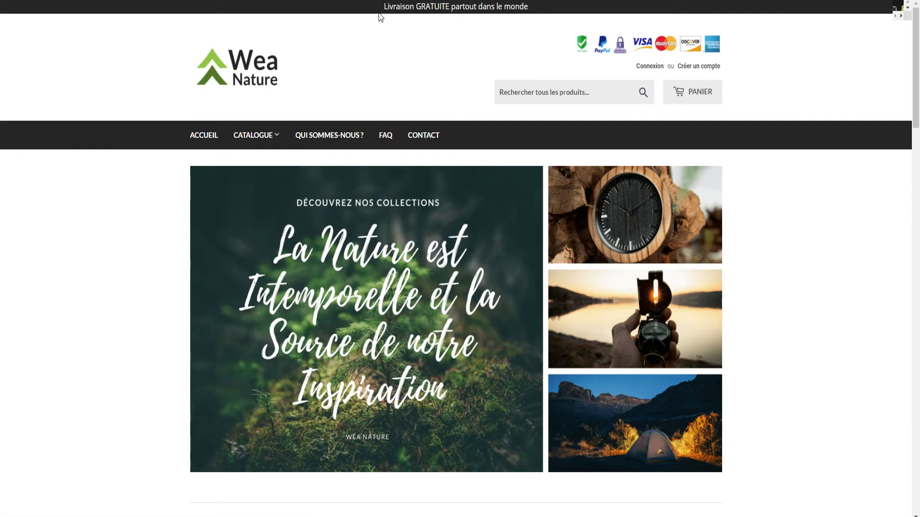
mouse_move(383, 6)
left_mouse_down()
mouse_move(555, 7)
mouse_move(380, 5)
left_mouse_up()
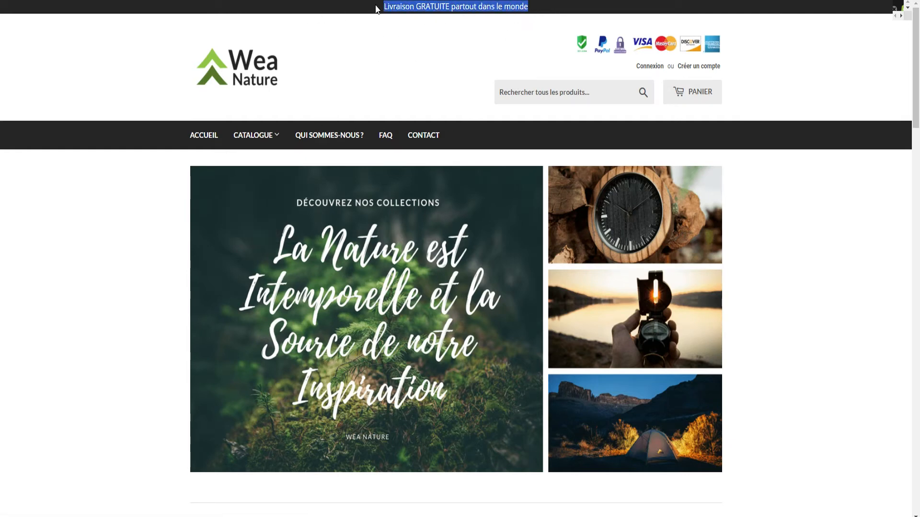
left_click(368, 23)
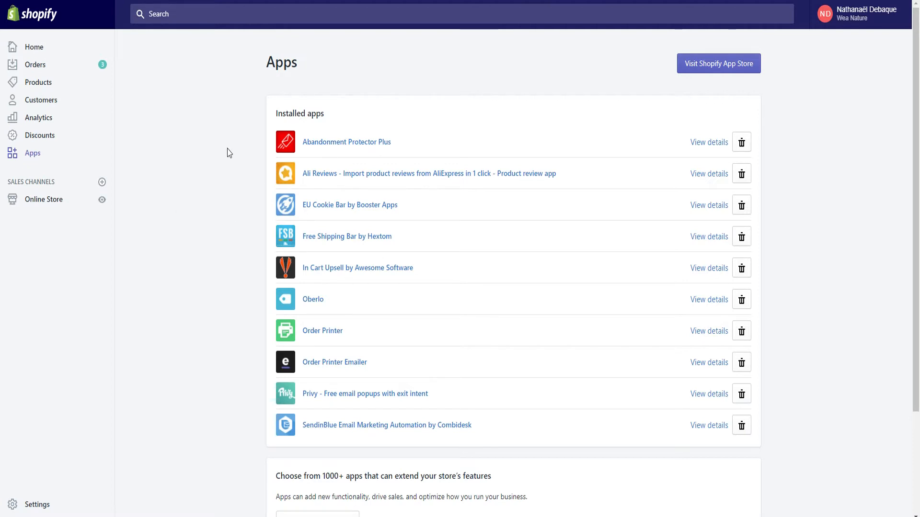
Open the Free Shipping Bar by Hextom app, review its required setup instructions, and open the Livraison Gratuite bar for editing
scroll(191, 246, "down", 1)
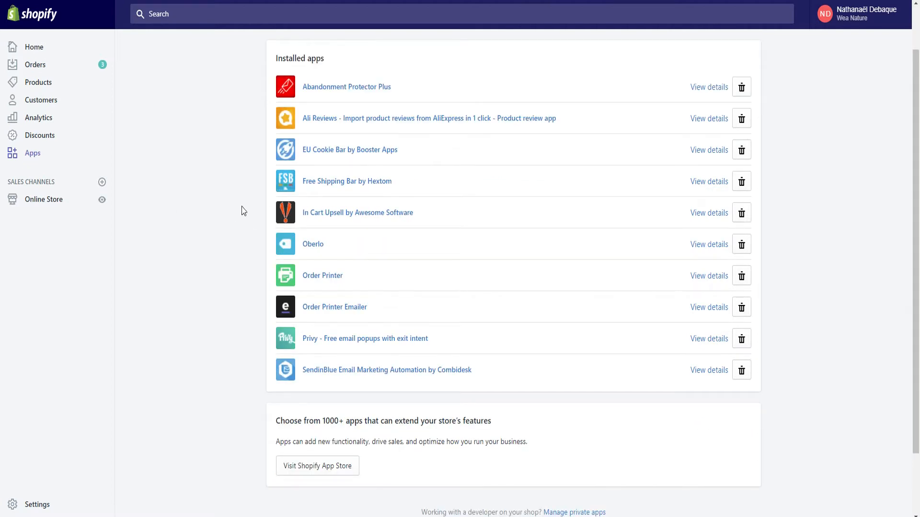
scroll(338, 225, "up", 1)
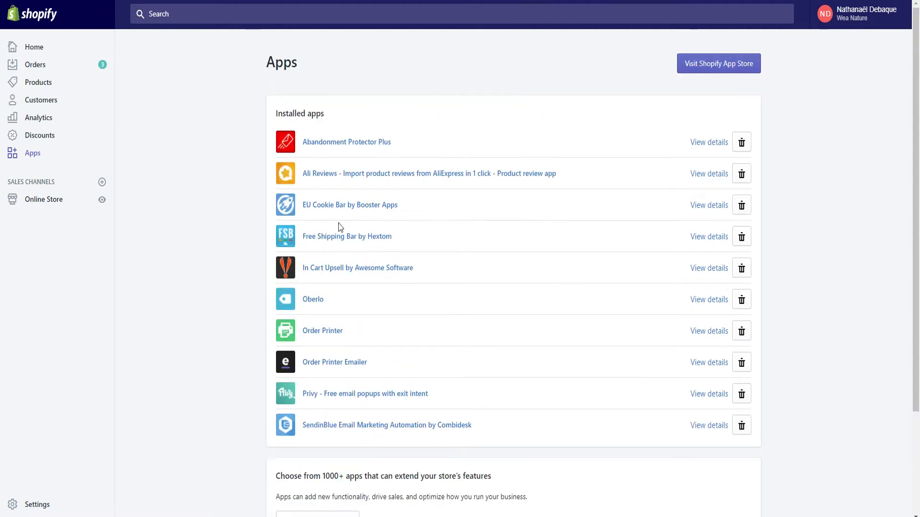
left_click(321, 239)
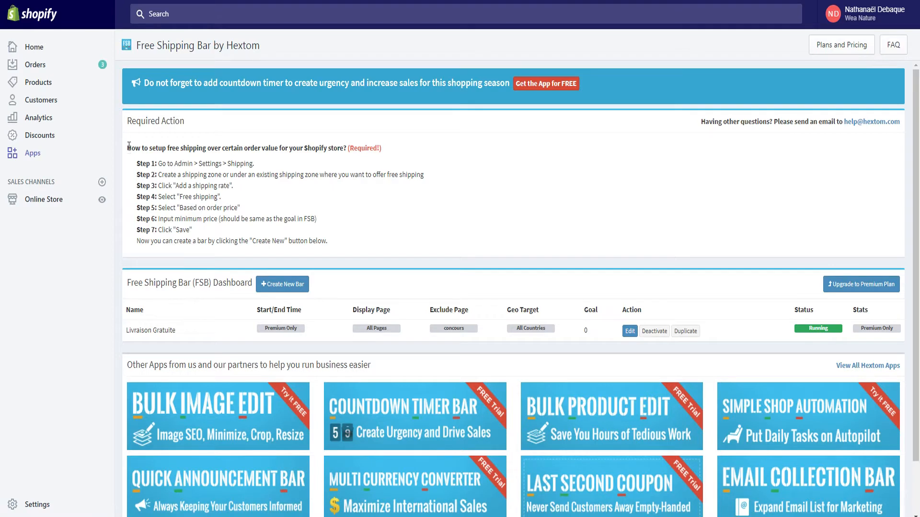
left_click_drag(129, 146, 364, 258)
left_click(328, 237)
scroll(252, 172, "down", 2)
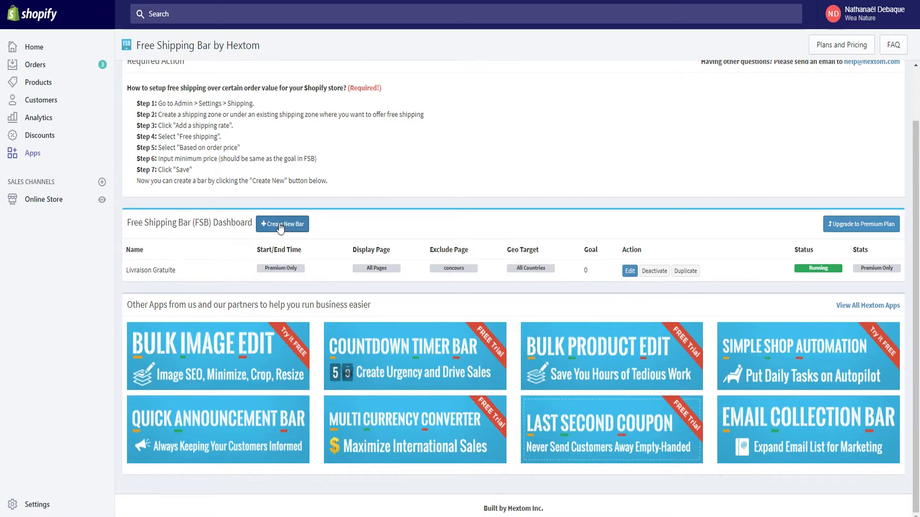
left_click(629, 271)
scroll(355, 200, "down", 3)
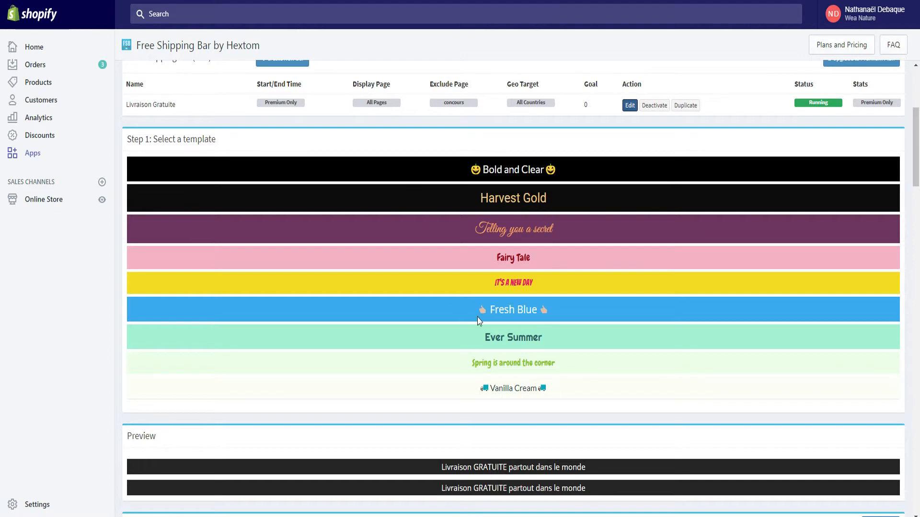
Try the Bold and Clear template on the bar, check its preview, and reload the page to discard it
left_click(476, 167)
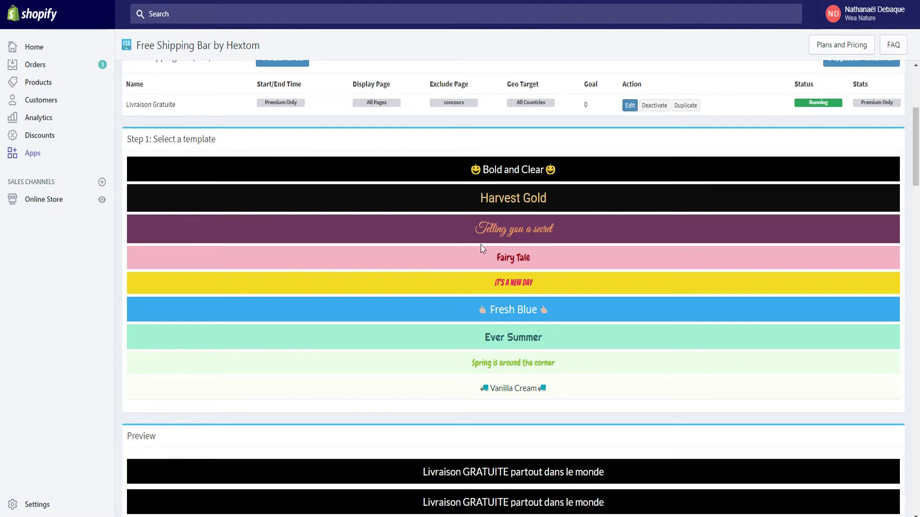
scroll(507, 235, "down", 1)
scroll(476, 307, "up", 2)
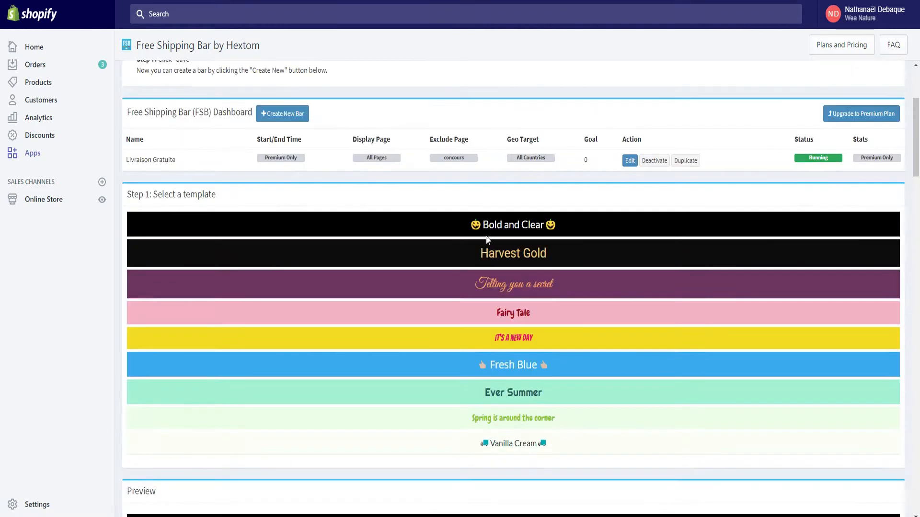
scroll(489, 335, "down", 2)
scroll(475, 326, "up", 4)
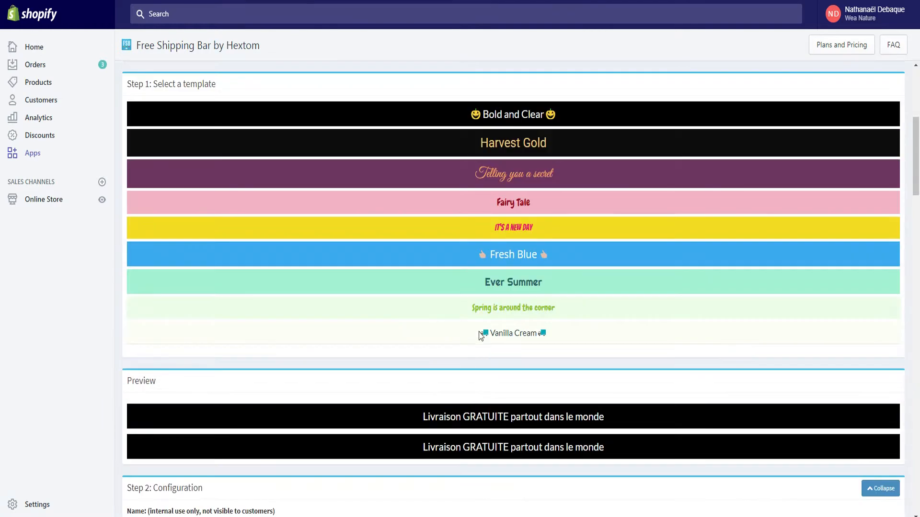
key("F5")
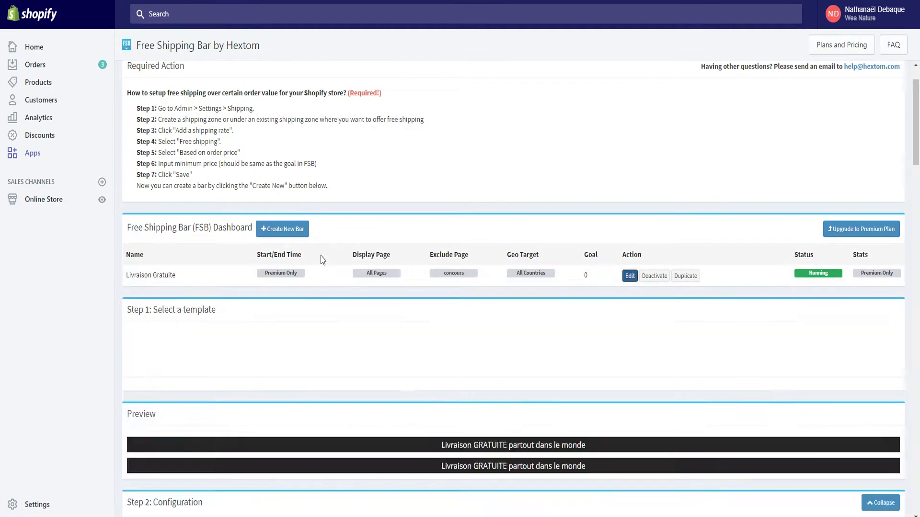
Review the bar's templates, its preview, and the internal name in the Configuration section
scroll(529, 277, "down", 5)
scroll(421, 143, "down", 3)
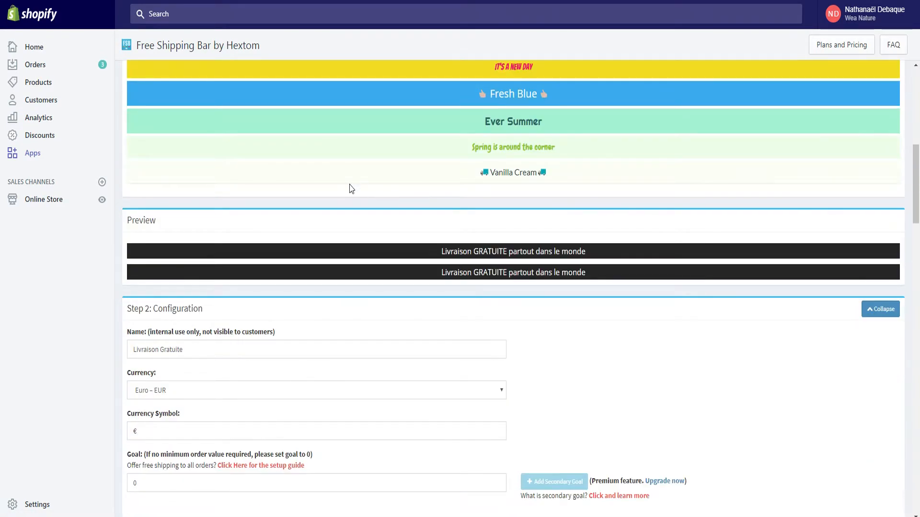
left_click_drag(439, 196, 634, 205)
left_click(376, 247)
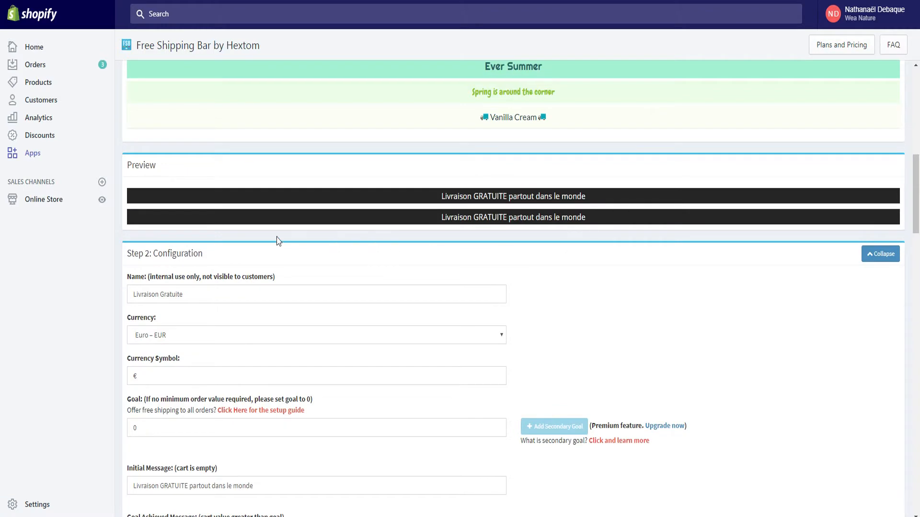
scroll(292, 232, "down", 2)
scroll(201, 196, "down", 1)
scroll(197, 180, "up", 1)
left_click_drag(201, 185, 112, 186)
left_click(240, 184)
left_click(321, 163)
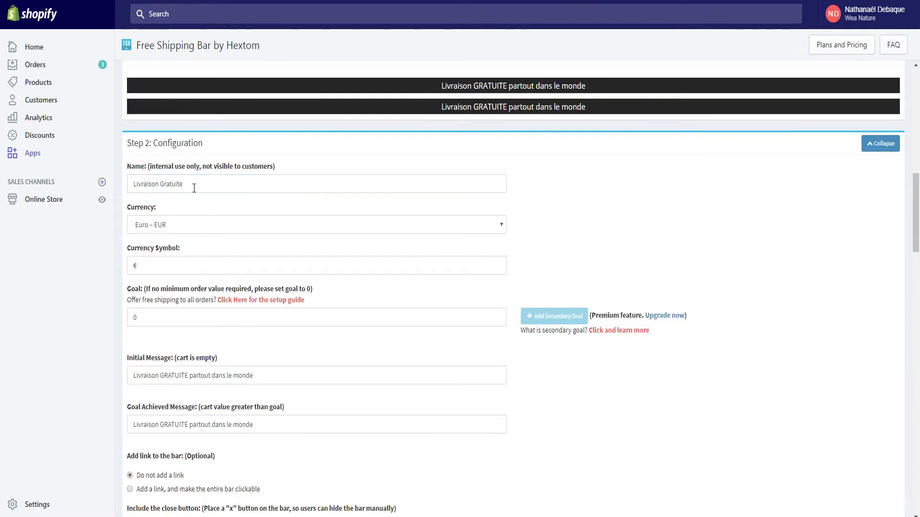
triple_click(195, 185)
left_click(213, 185)
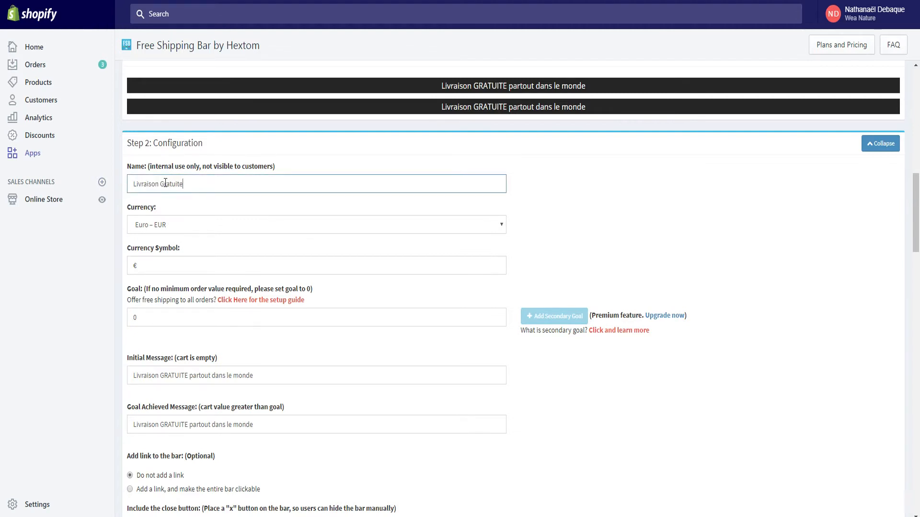
triple_click(205, 191)
left_click(261, 175)
scroll(167, 185, "down", 1)
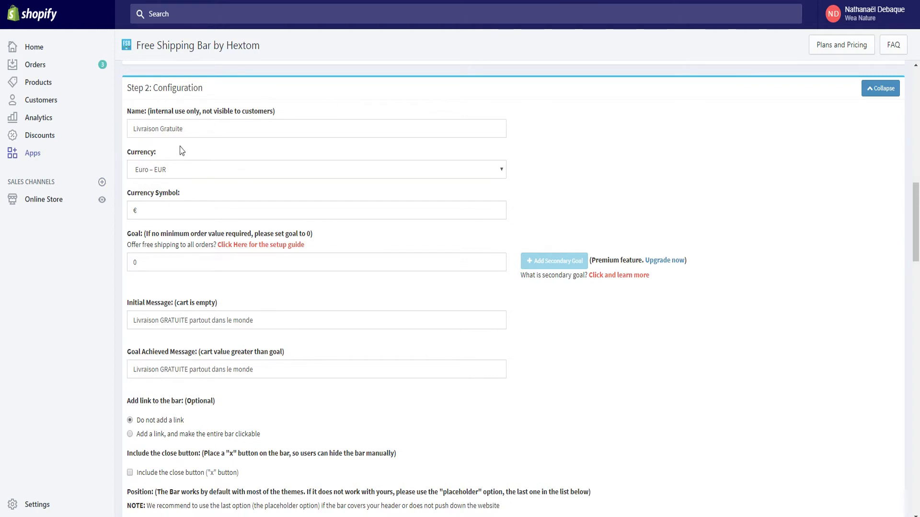
Check the bar's currency selection and its currency symbol
left_click(178, 171)
left_click(175, 207)
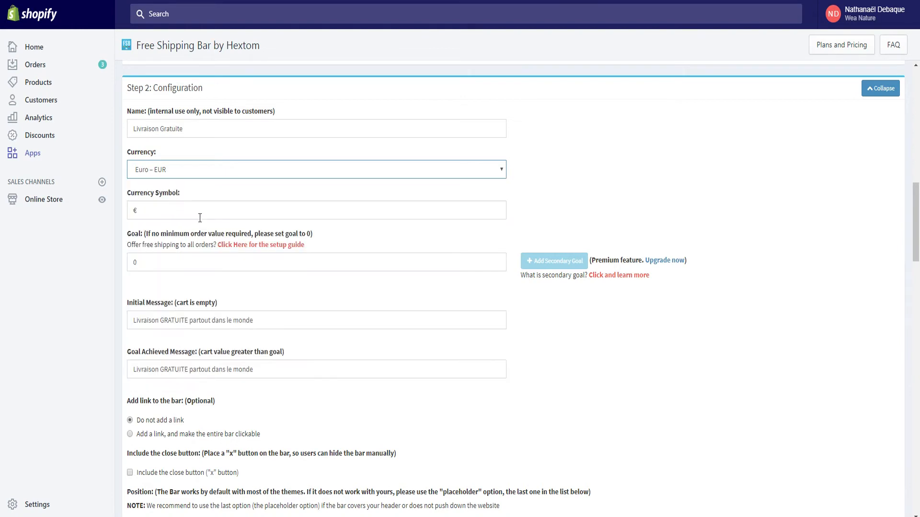
left_click_drag(160, 212, 95, 212)
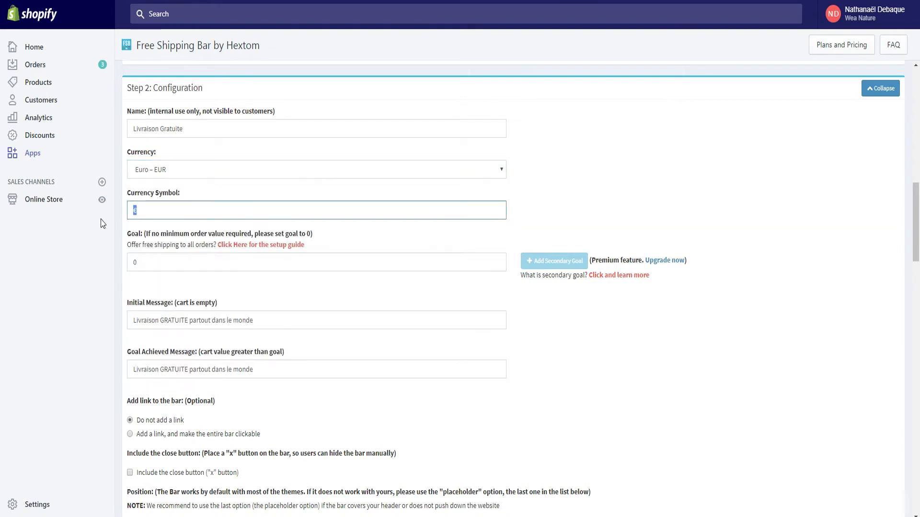
left_click(134, 222)
left_click_drag(151, 215, 110, 219)
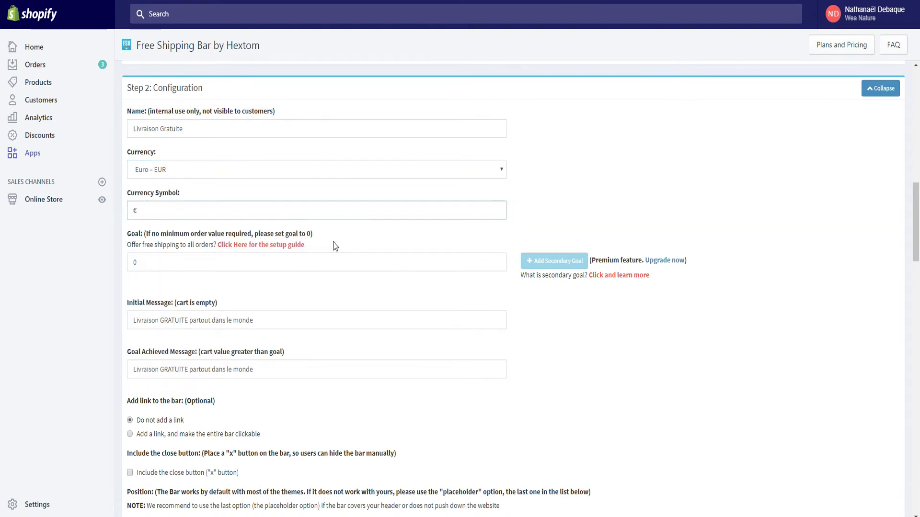
left_click(336, 245)
Set the bar's free-shipping goal to 20
scroll(335, 245, "down", 1)
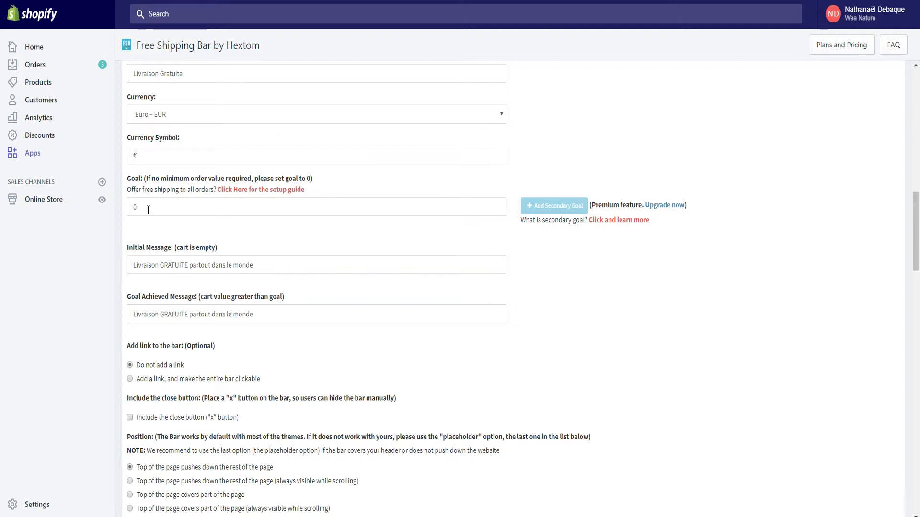
double_click(152, 207)
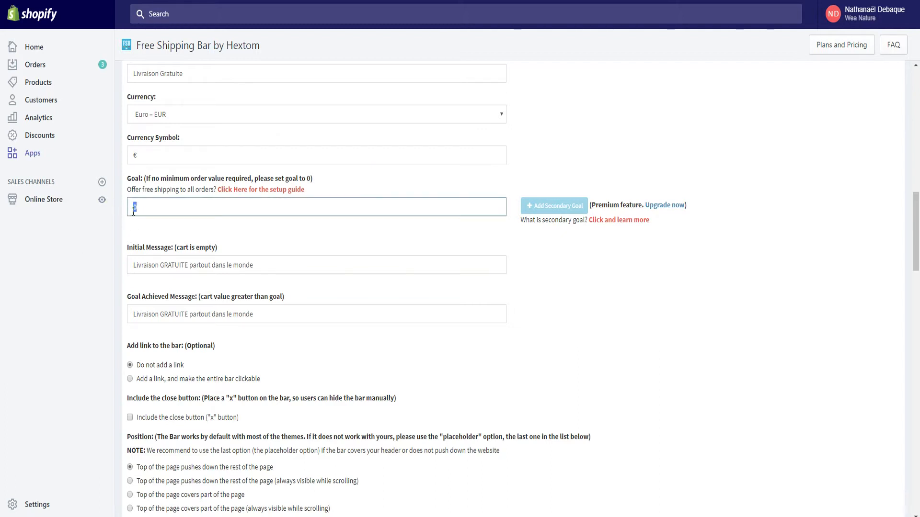
type("2")
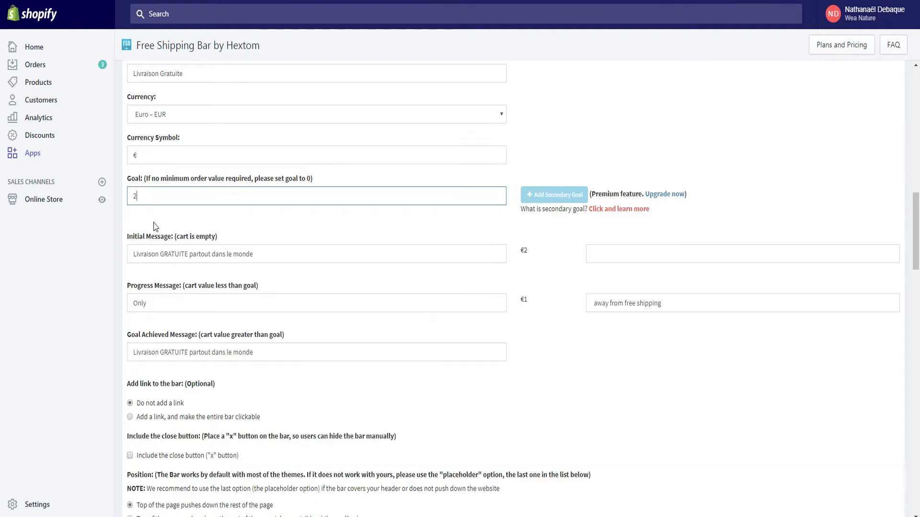
Examine how the initial, progress and goal achieved messages relate to the minimum order goal
triple_click(286, 253)
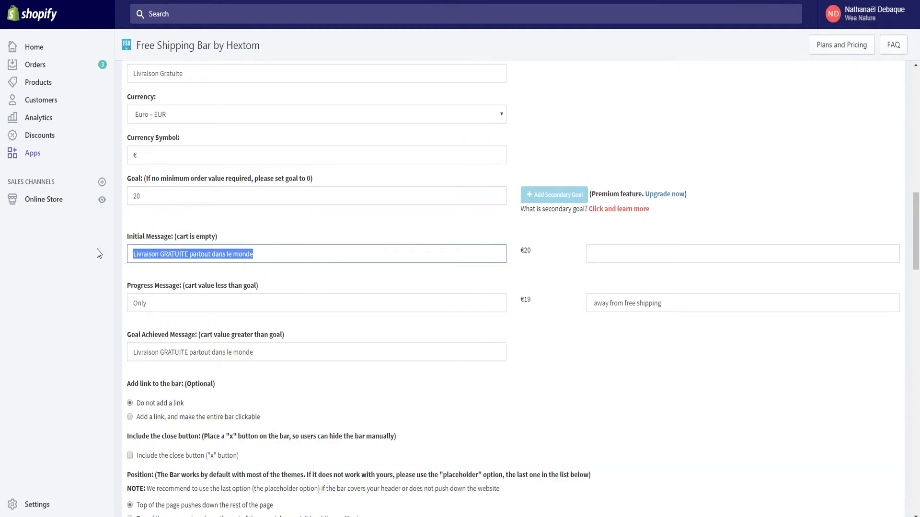
left_click(236, 273)
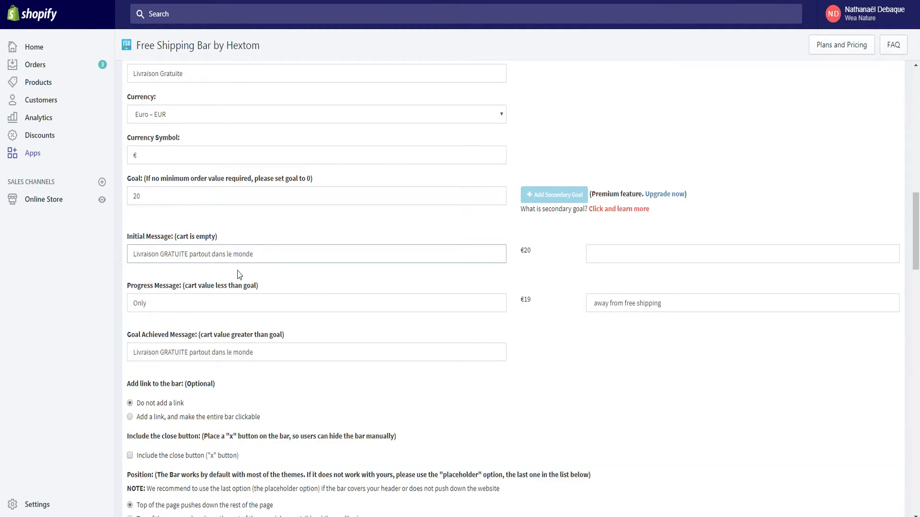
triple_click(263, 255)
left_click(237, 239)
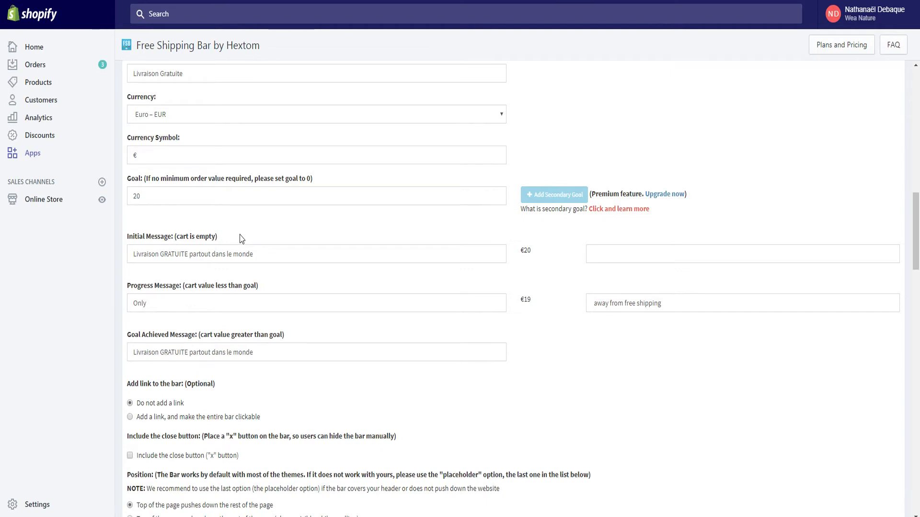
double_click(140, 304)
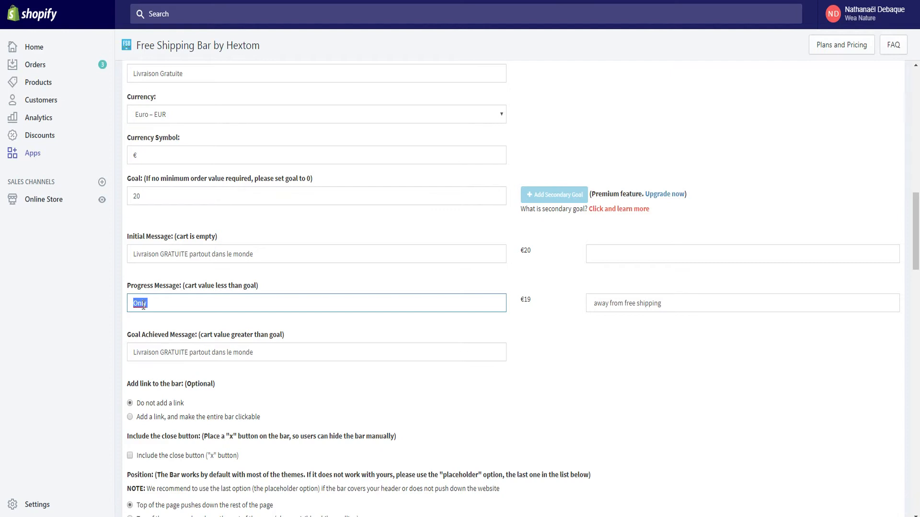
left_click(172, 304)
left_click_drag(157, 201, 122, 197)
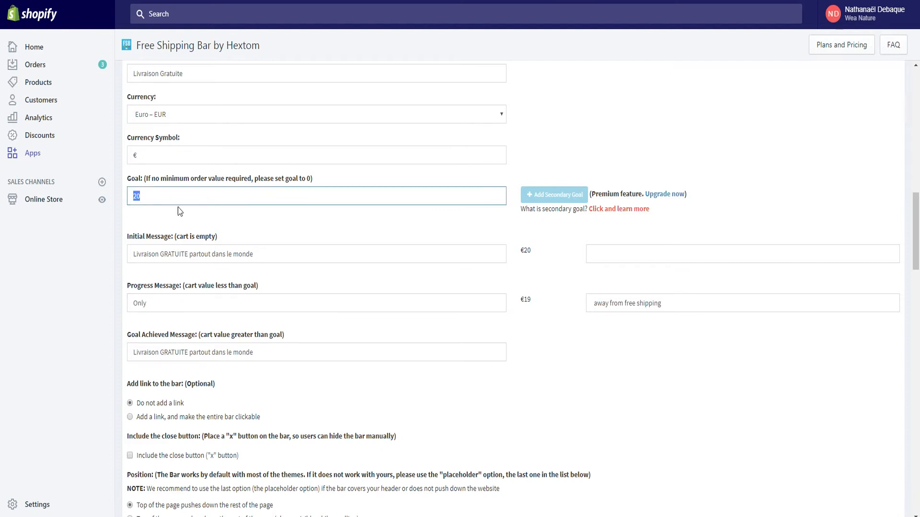
left_click_drag(161, 303, 103, 305)
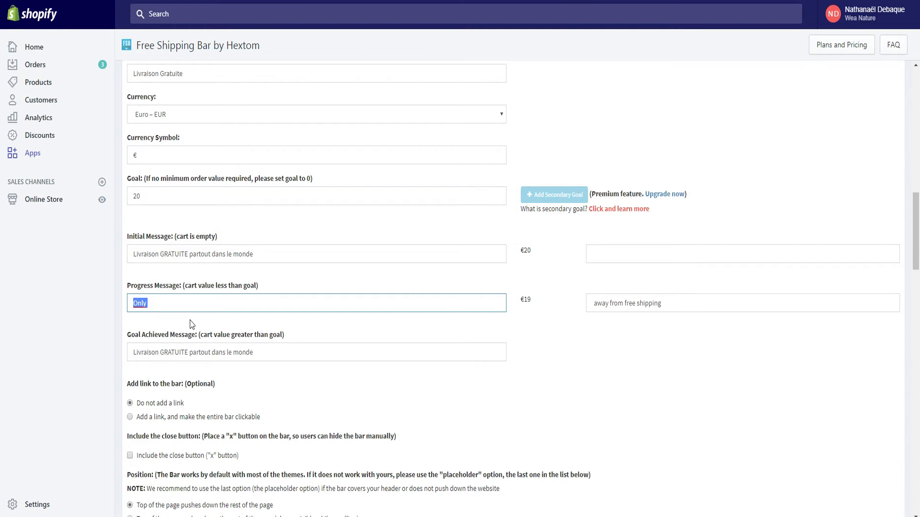
left_click_drag(196, 303, 125, 304)
left_click_drag(266, 257, 220, 273)
scroll(310, 287, "down", 1)
left_click_drag(289, 297, 107, 302)
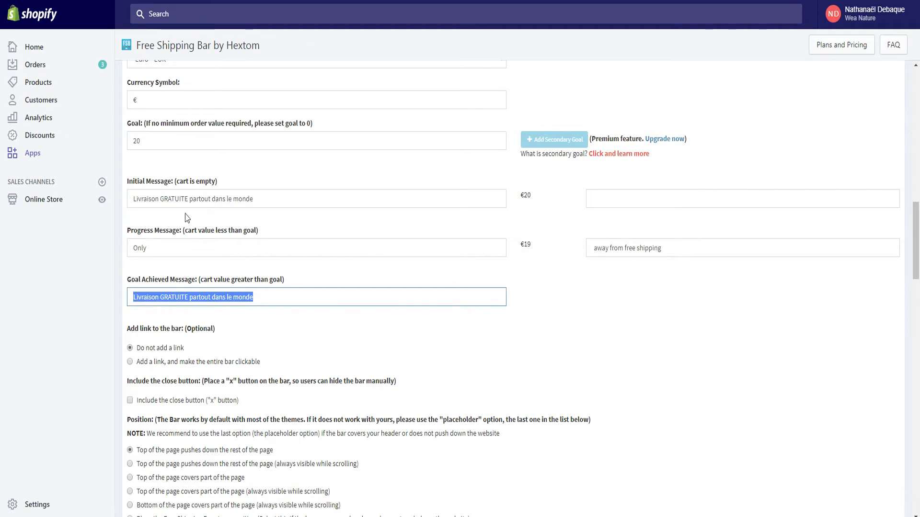
left_click_drag(154, 140, 101, 150)
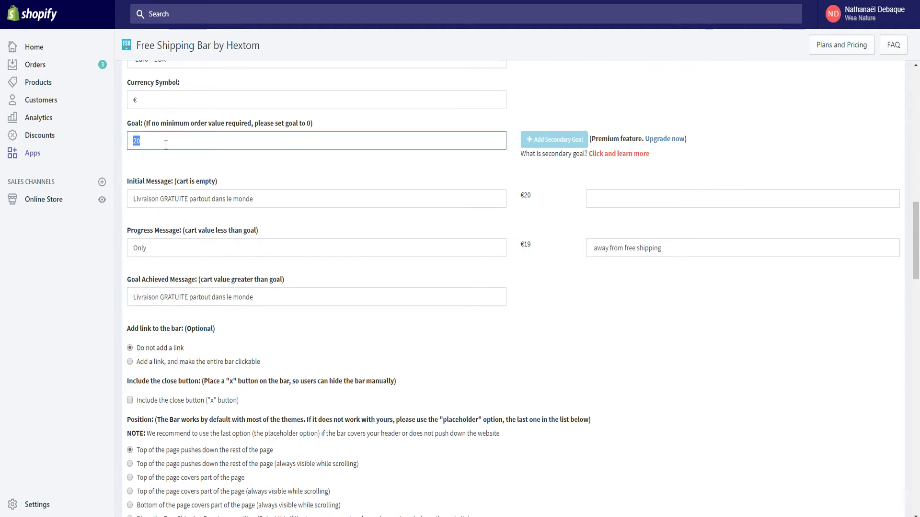
left_click(148, 163)
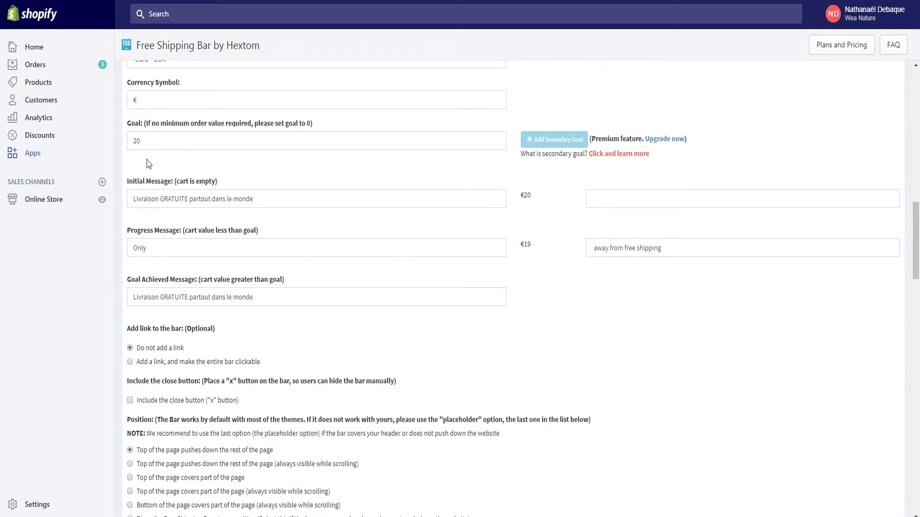
left_click_drag(277, 298, 104, 301)
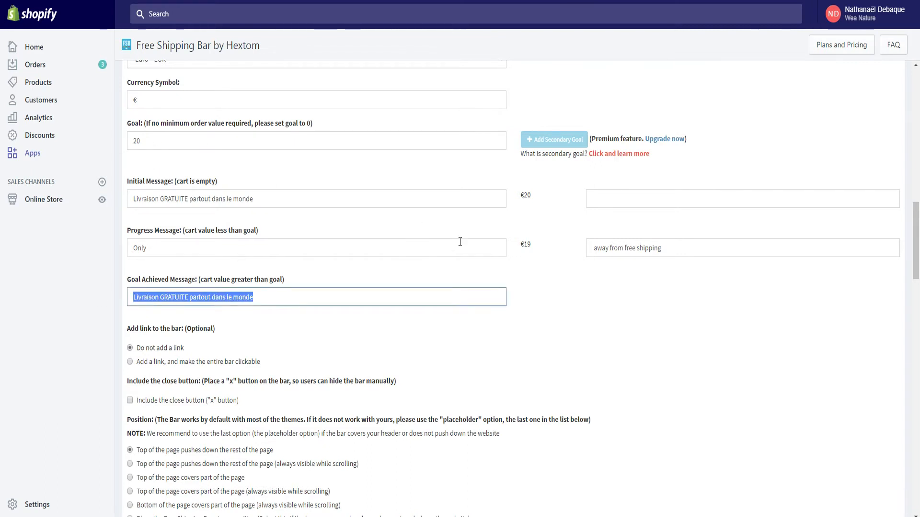
Set the free-shipping goal to 0 and check the initial message for an empty cart
left_click_drag(168, 141, 88, 140)
type("0")
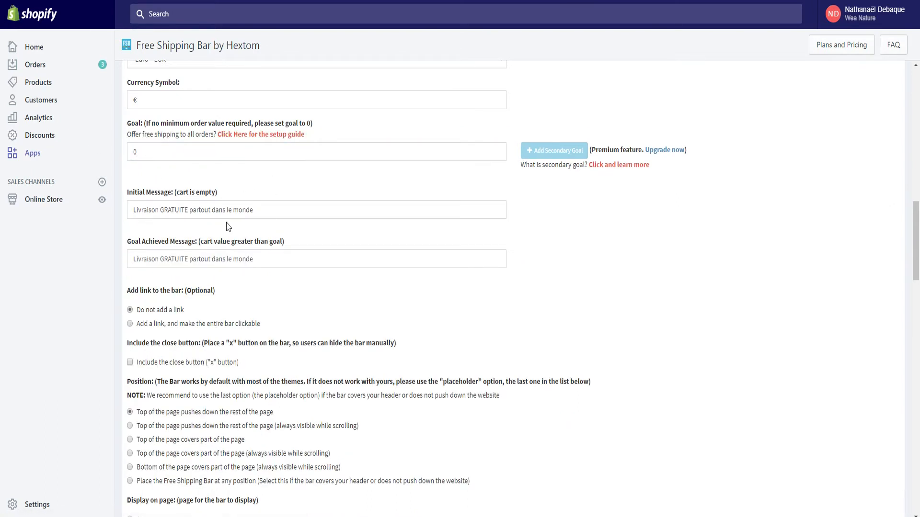
left_click_drag(271, 212, 106, 215)
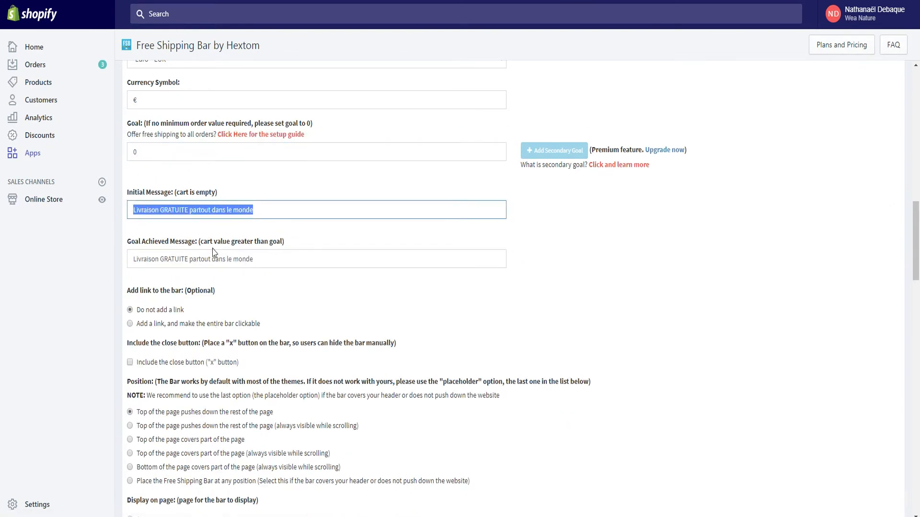
Compare the initial message for an empty cart with the goal achieved message
key("Tab")
key("shift+Tab")
left_click(274, 225)
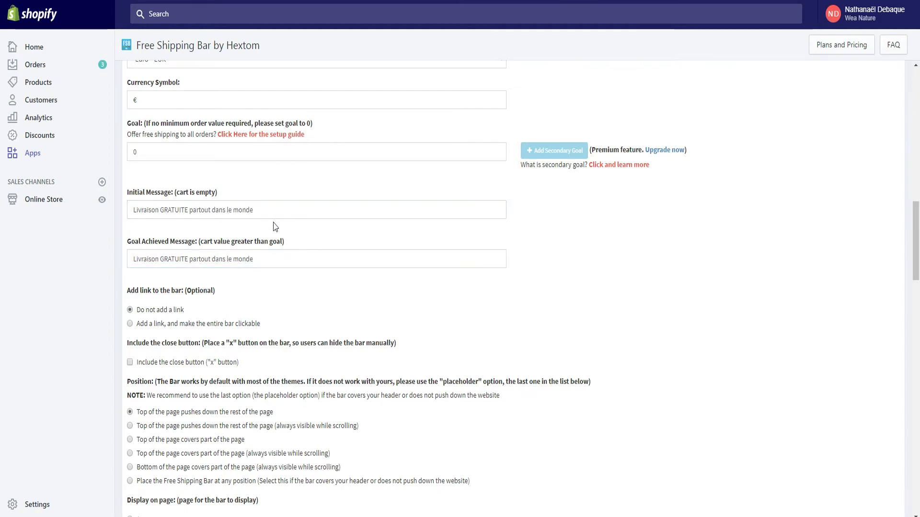
Try the option that adds a link and makes the entire bar clickable, and restore "Do not add a link"
scroll(280, 221, "down", 2)
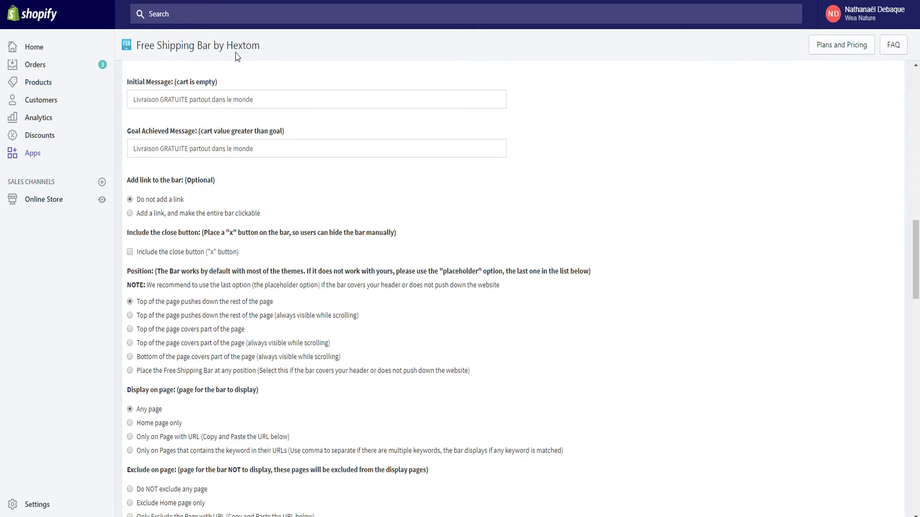
scroll(316, 194, "down", 1)
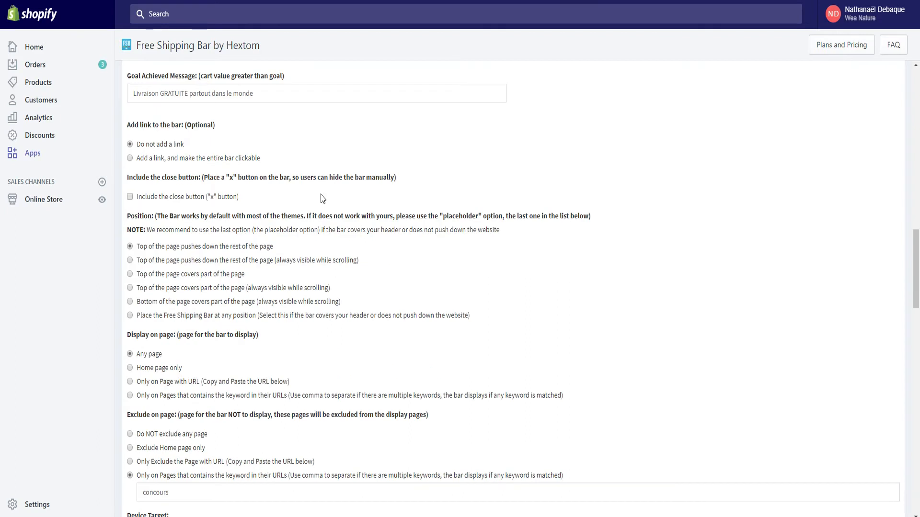
left_click(129, 159)
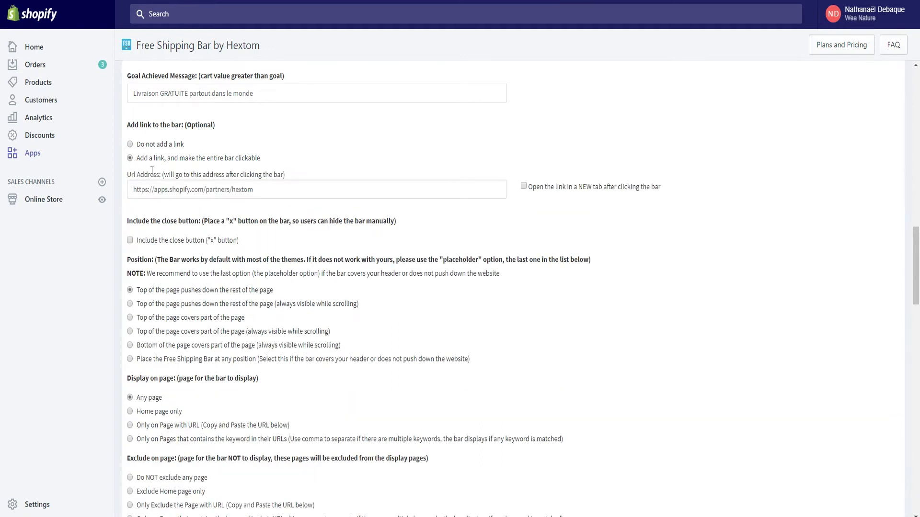
left_click(170, 194)
left_click_drag(273, 194, 128, 190)
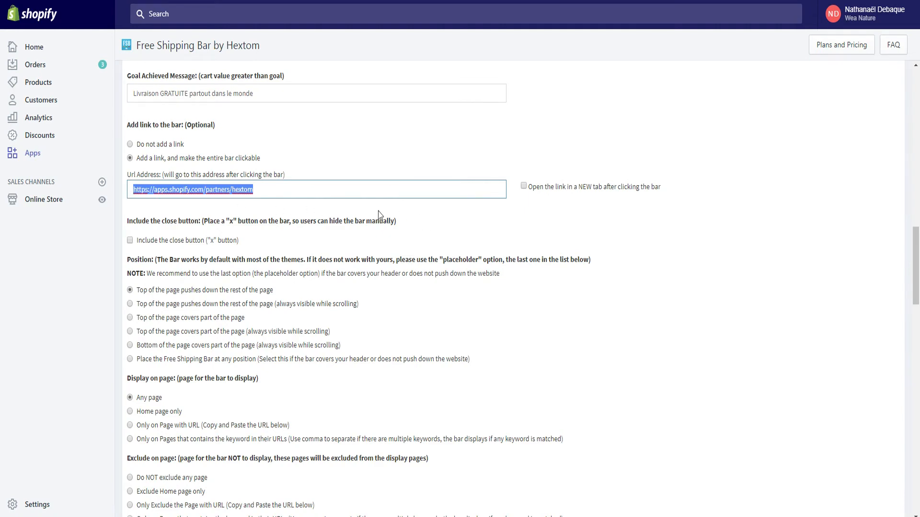
left_click(129, 145)
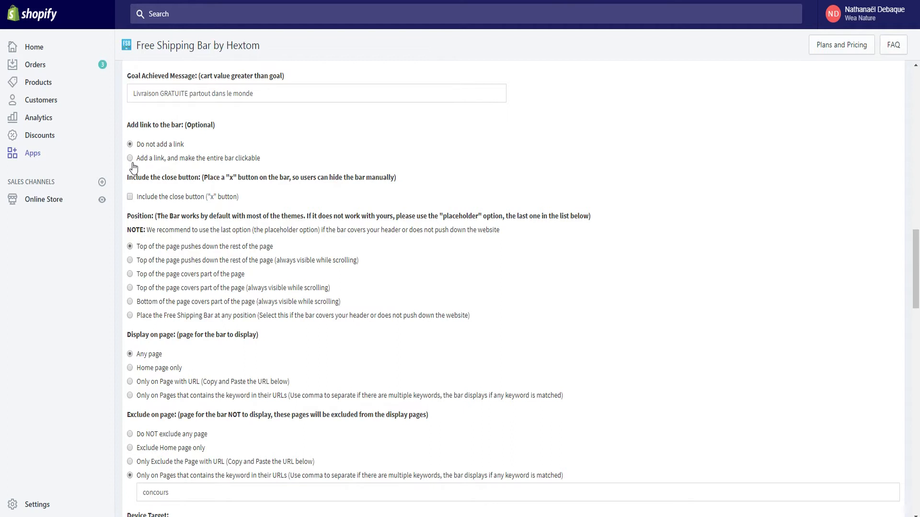
Try including the close button on the bar, checking it in the preview, and exclude it again
scroll(235, 171, "down", 1)
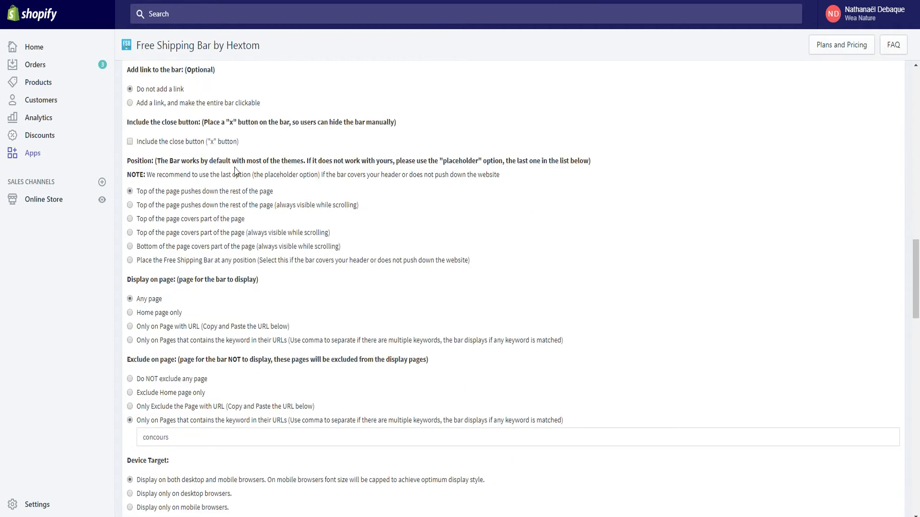
left_click(134, 143)
scroll(610, 268, "up", 4)
scroll(610, 268, "down", 1)
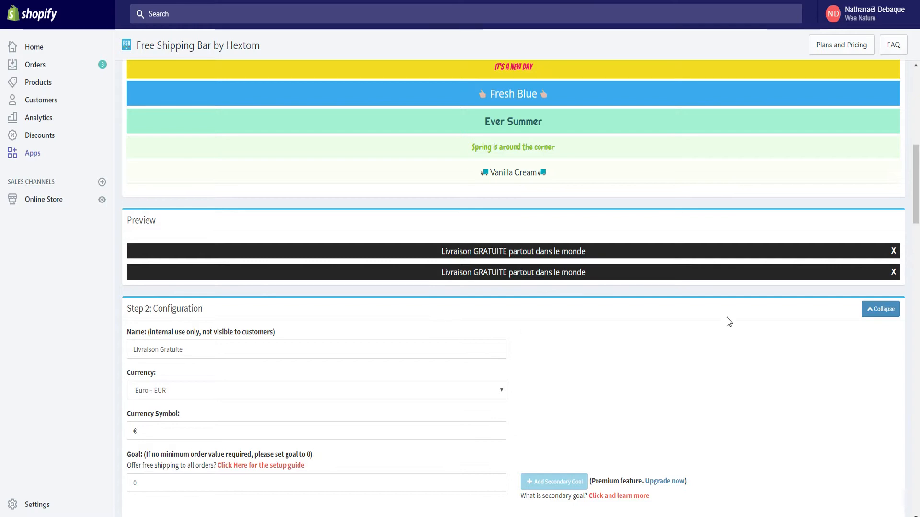
scroll(387, 328, "down", 8)
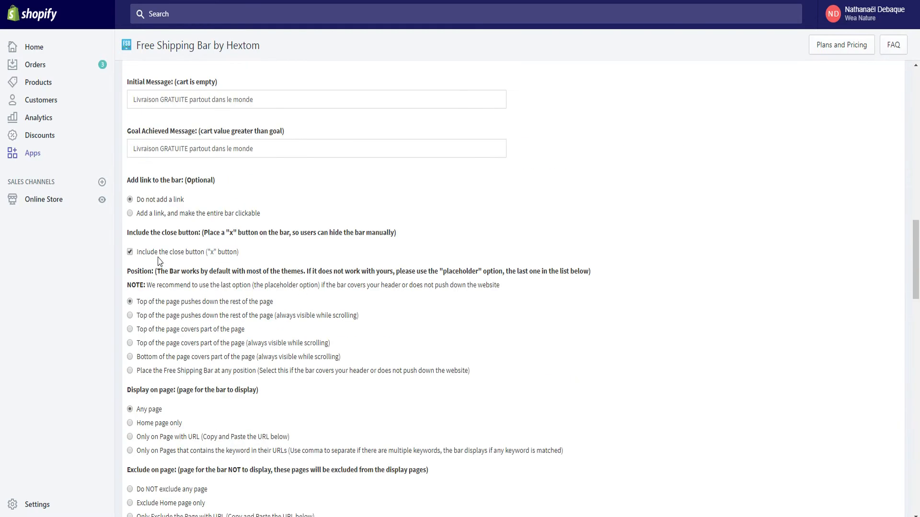
left_click(130, 252)
Examine on the storefront home page how the free shipping bar sits above the header and behaves while scrolling
scroll(267, 250, "down", 2)
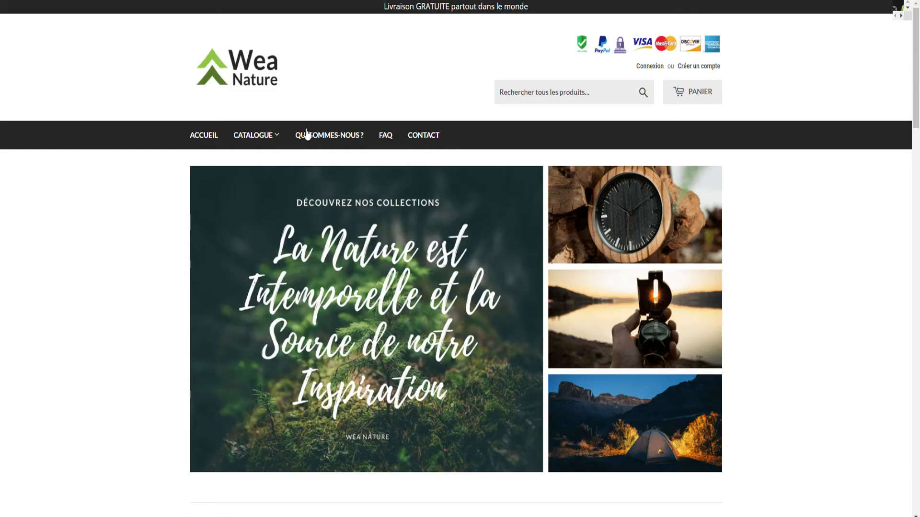
scroll(479, 223, "down", 3)
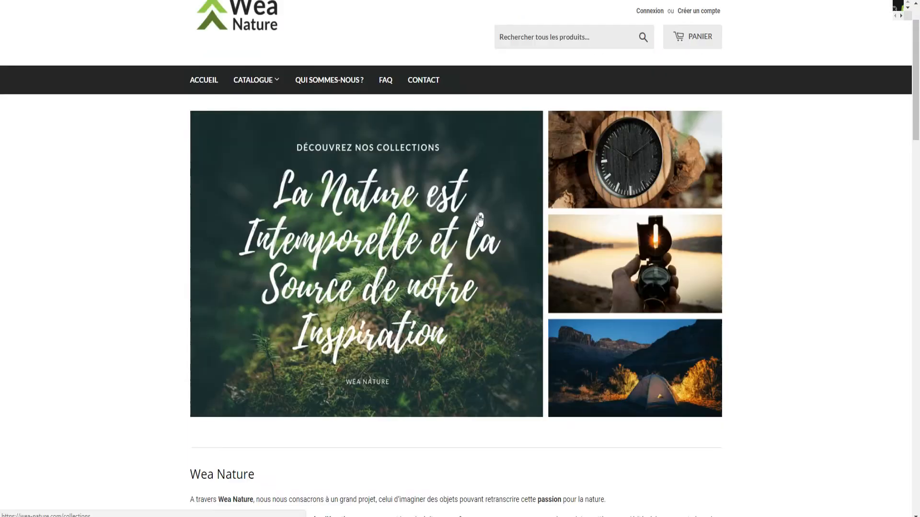
scroll(668, 79, "up", 2)
scroll(532, 123, "down", 2)
scroll(422, 129, "down", 3)
scroll(426, 110, "up", 4)
scroll(430, 94, "up", 2)
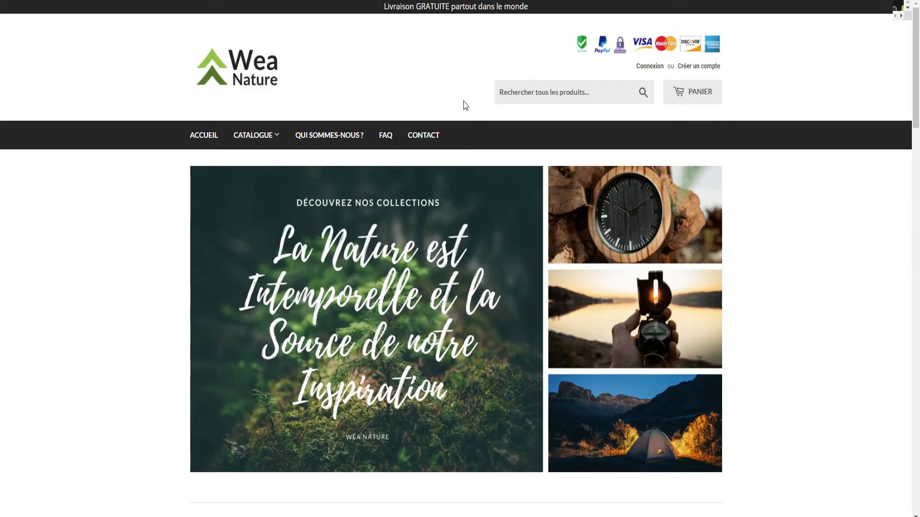
scroll(429, 29, "down", 5)
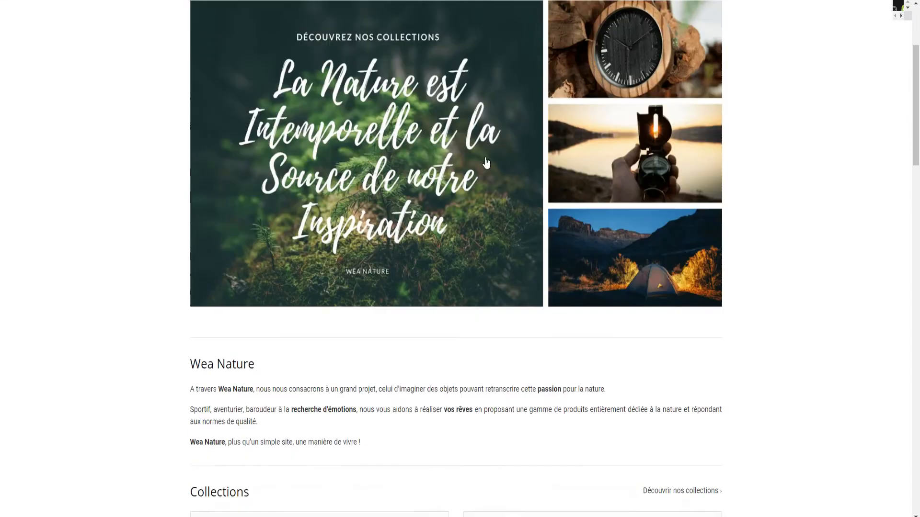
scroll(173, 48, "up", 1)
scroll(172, 48, "up", 5)
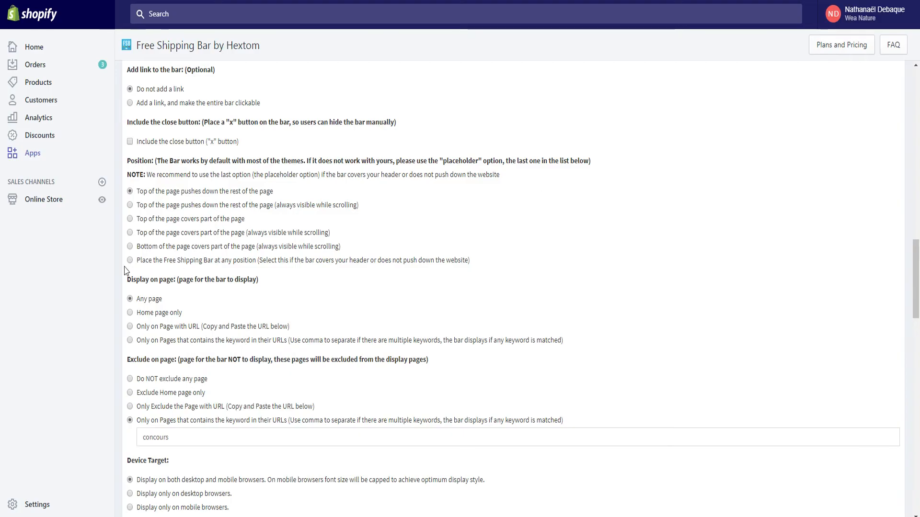
Try the placeholder position with its theme code snippet, and restore "Top of the page pushes down the rest of the page"
left_click(138, 206)
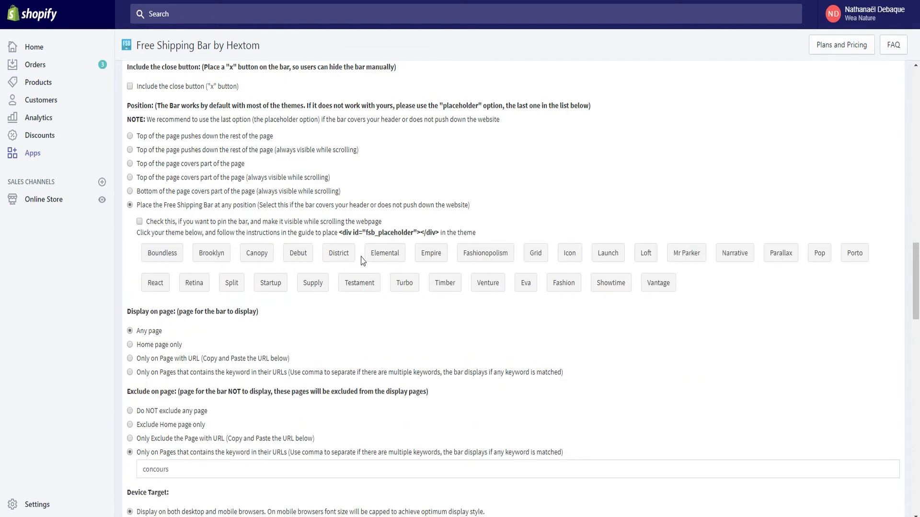
left_click_drag(340, 234, 440, 233)
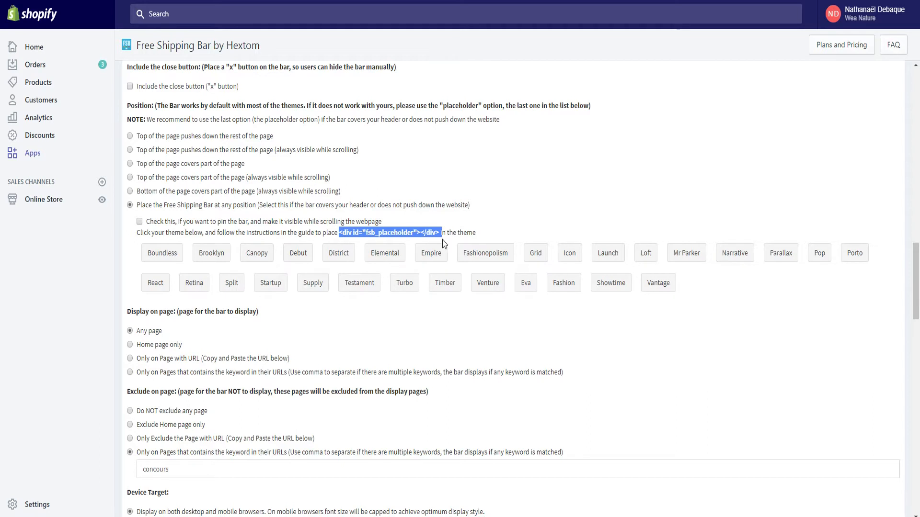
left_click(286, 232)
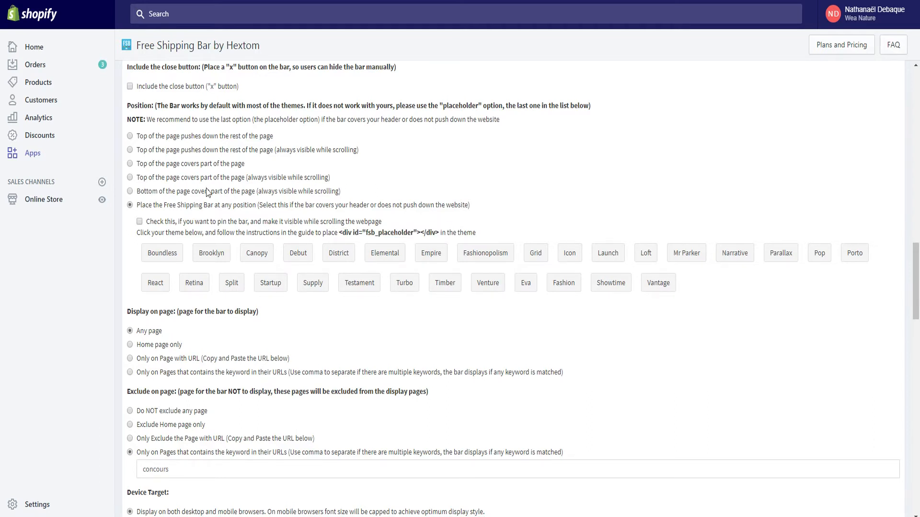
left_click(132, 136)
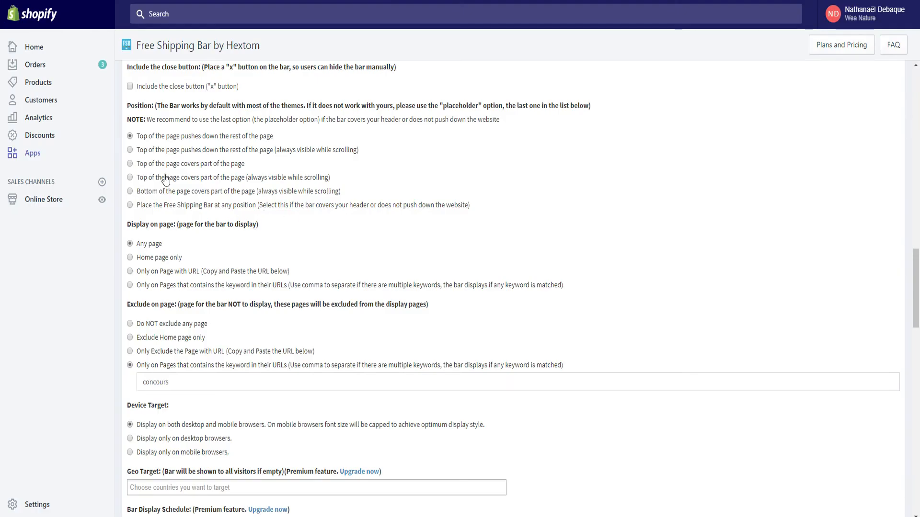
Try limiting the bar's display to a page URL and to URL keywords, and restore display on any page
scroll(247, 212, "down", 1)
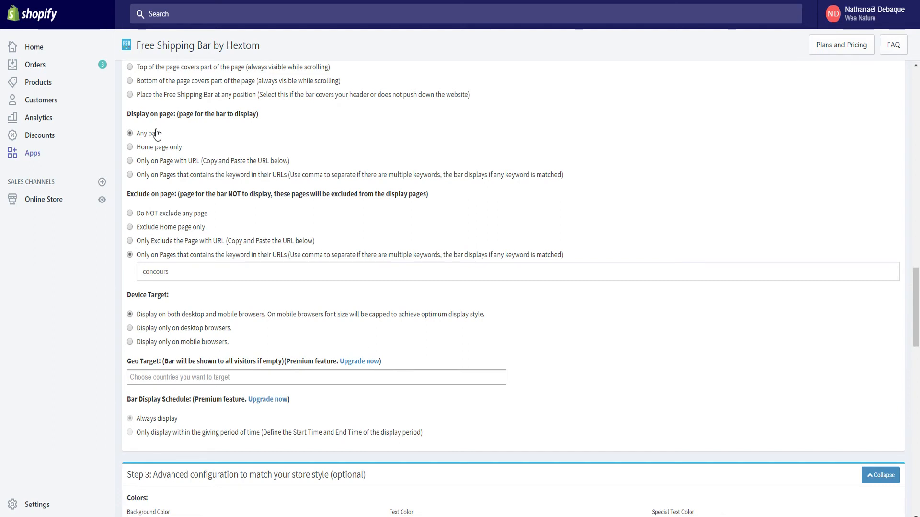
left_click(163, 163)
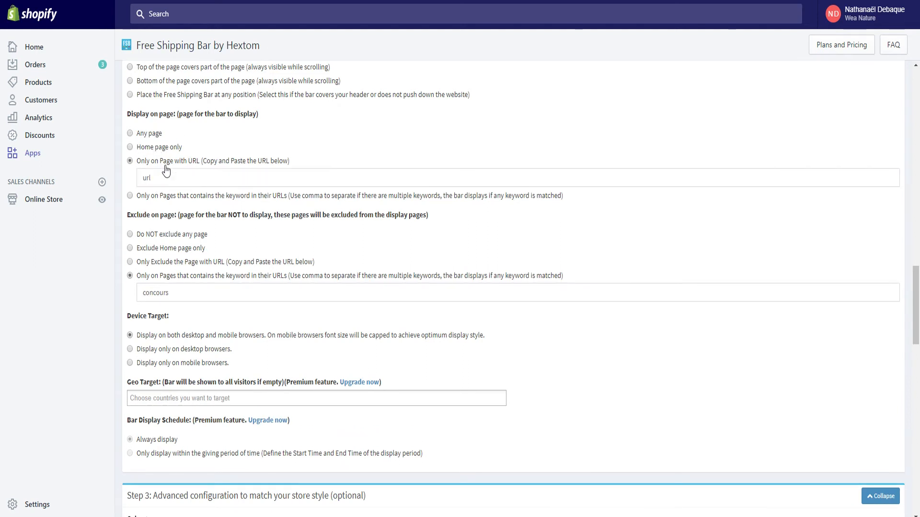
double_click(143, 178)
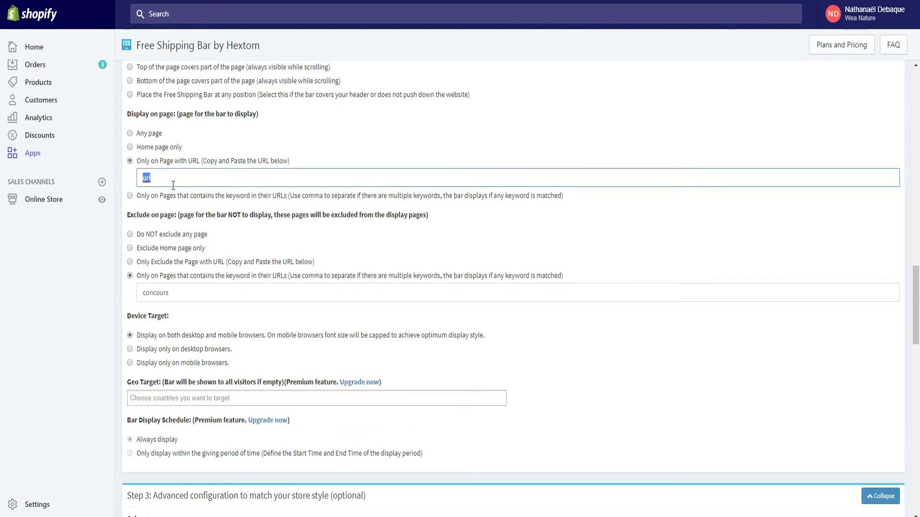
left_click(141, 196)
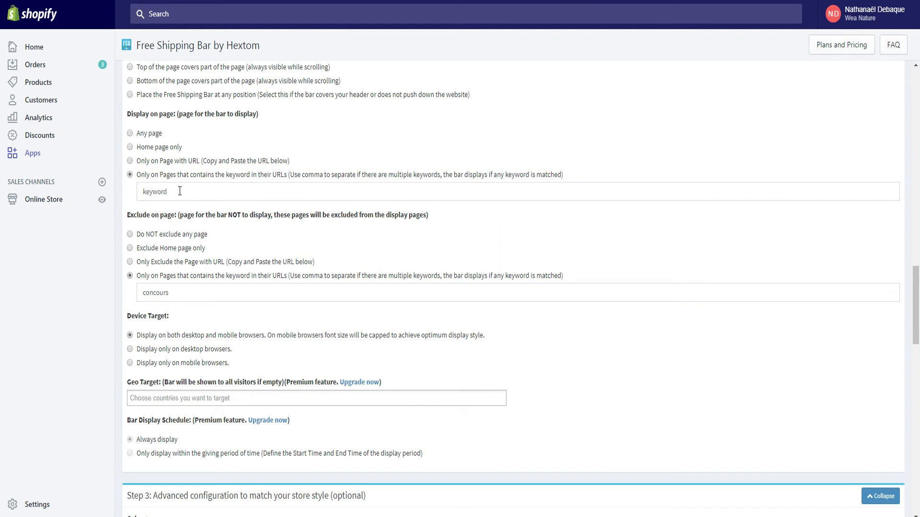
left_click_drag(180, 191, 141, 194)
left_click(130, 133)
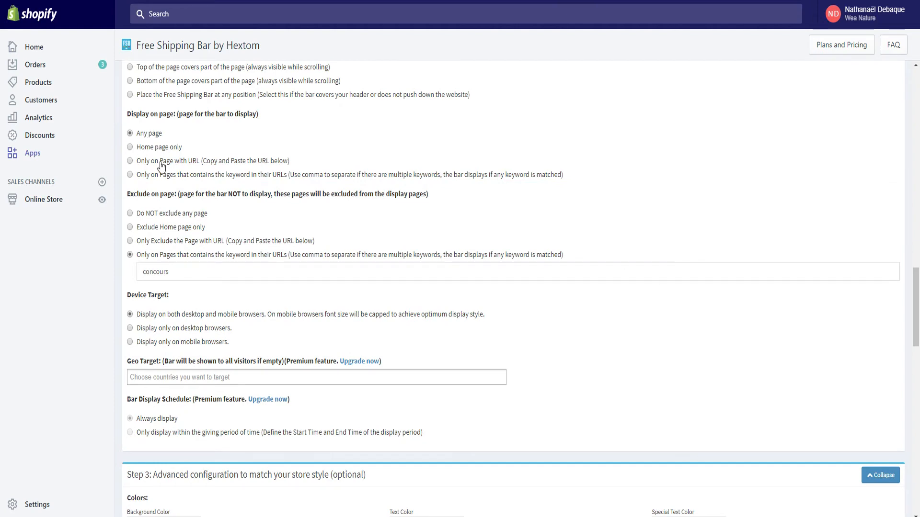
Examine the page exclusion options and the keyword "concours" used to exclude pages from showing the bar
scroll(192, 180, "down", 1)
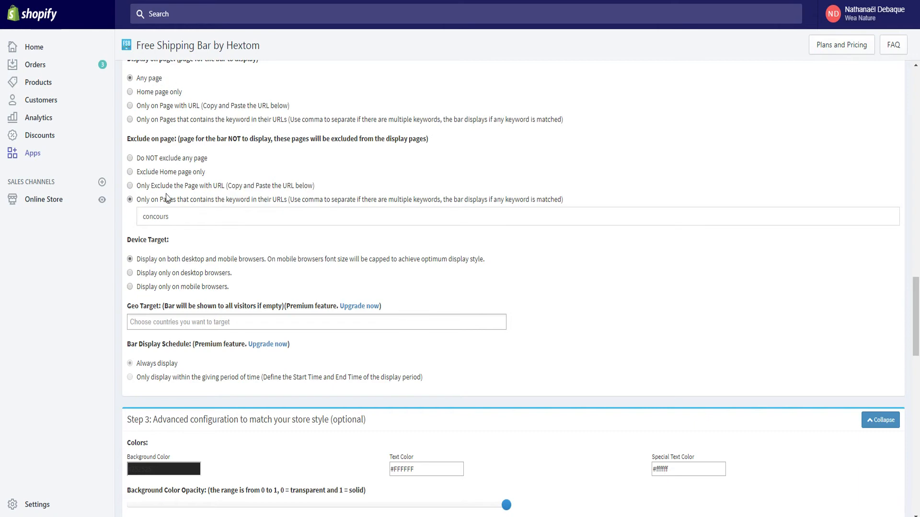
double_click(175, 218)
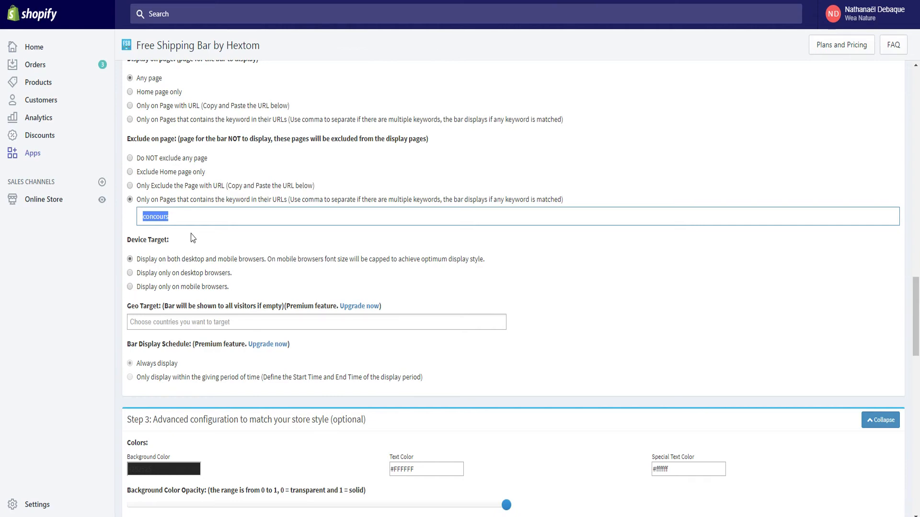
left_click(194, 214)
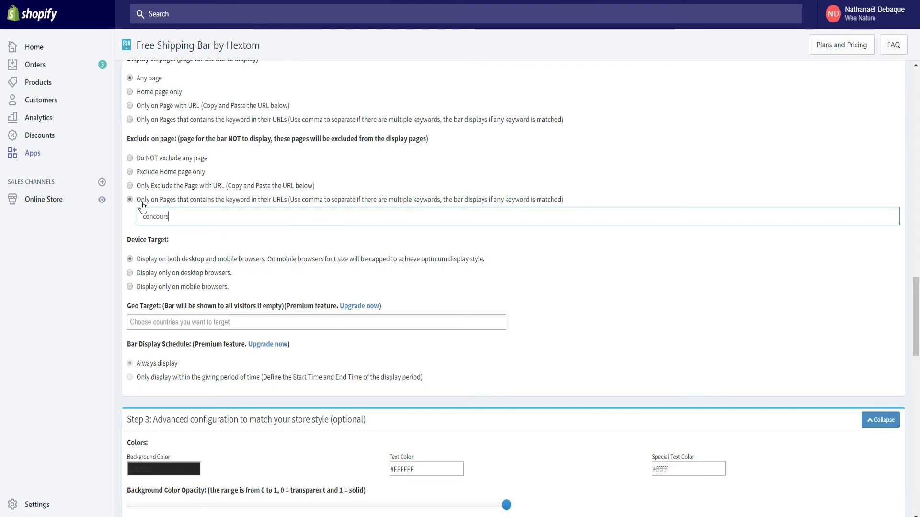
left_click_drag(194, 219, 117, 221)
left_click(173, 232)
left_click(185, 240)
Try the desktop-only and mobile-only device targets, and restore display on both desktop and mobile browsers
scroll(194, 229, "down", 1)
scroll(194, 229, "down", 1)
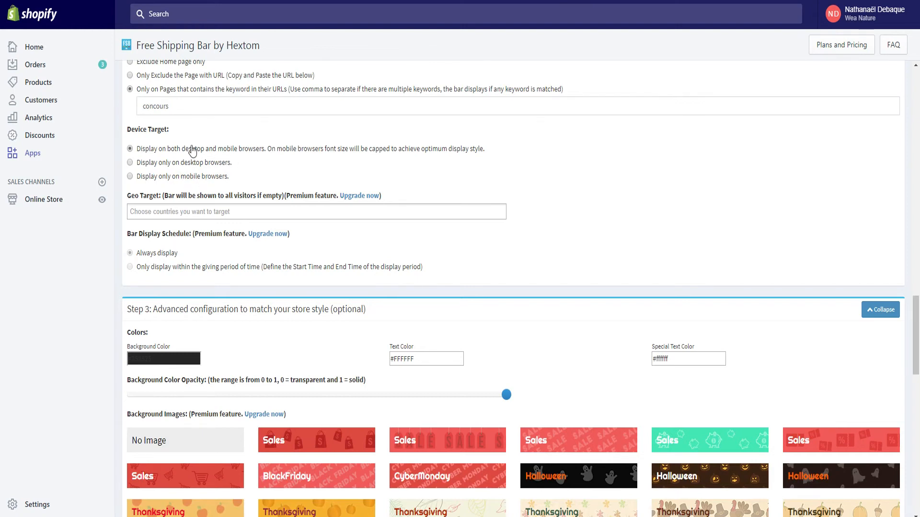
left_click(130, 162)
left_click(129, 177)
left_click(129, 149)
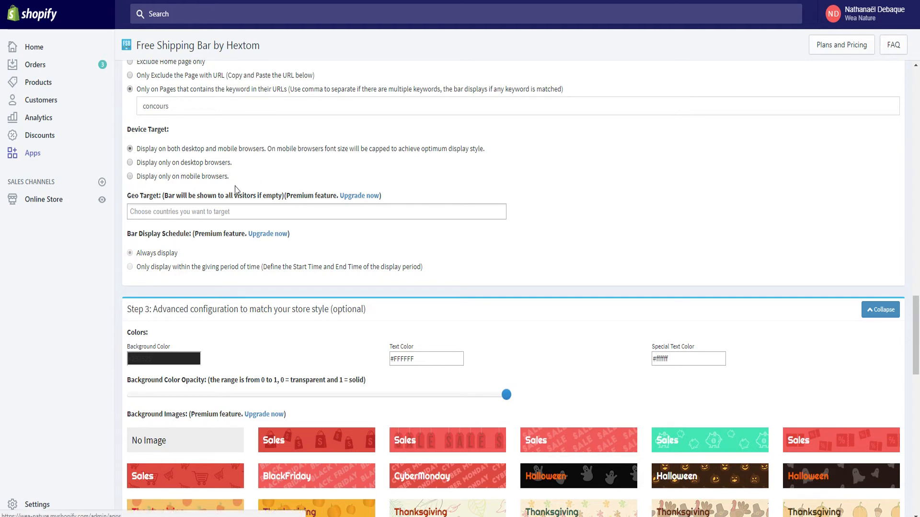
Review the premium geo target and bar display schedule options
scroll(187, 194, "down", 1)
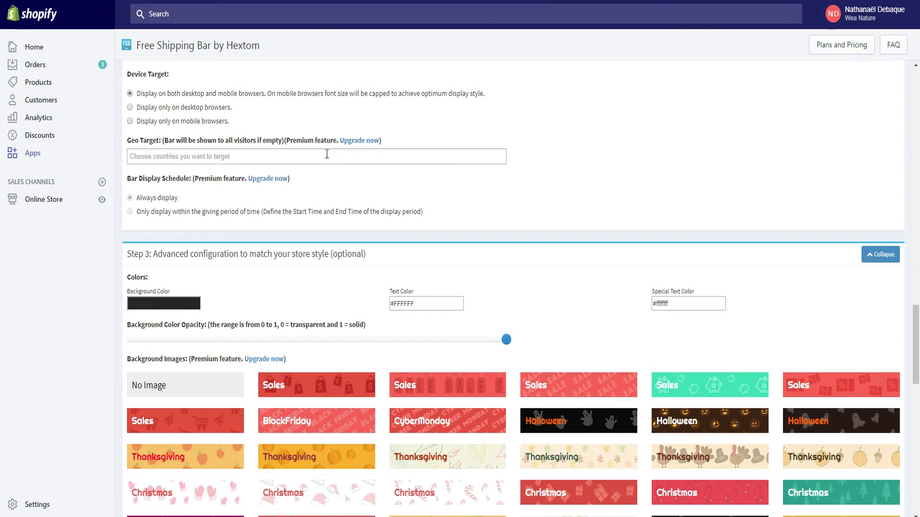
scroll(246, 152, "down", 1)
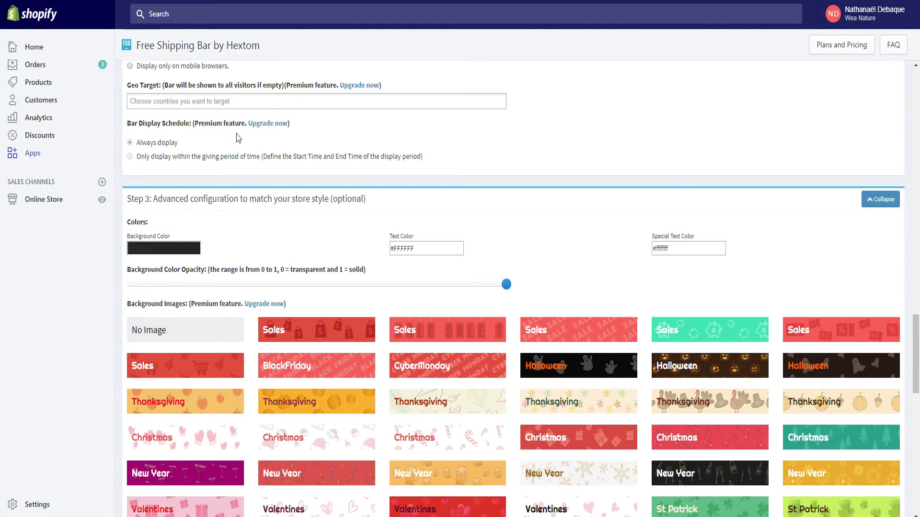
scroll(230, 131, "down", 1)
Try a lower background color opacity for the bar and check its effect in the preview
scroll(230, 130, "down", 1)
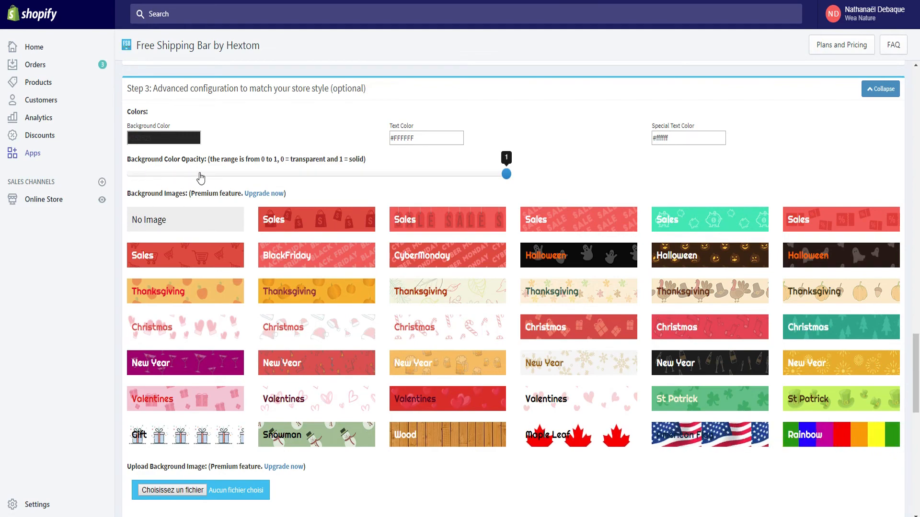
left_click(285, 177)
scroll(602, 238, "up", 20)
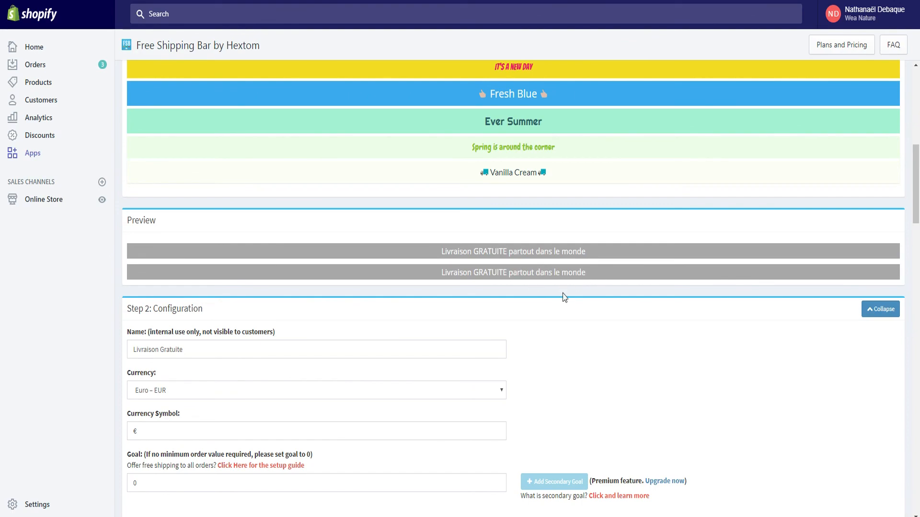
Restore the background color opacity to 1 and check the bar's preview
scroll(564, 298, "down", 10)
scroll(321, 312, "down", 1)
left_click_drag(277, 283, 575, 294)
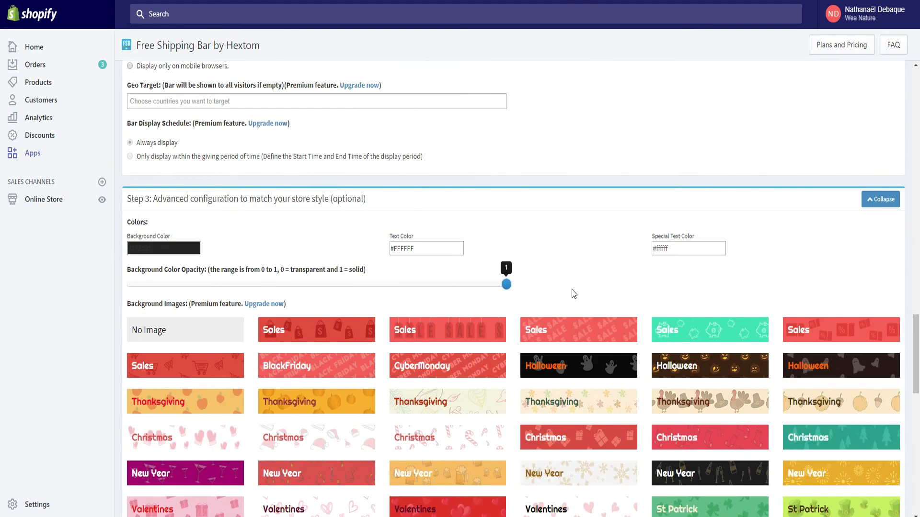
scroll(513, 218, "up", 12)
scroll(577, 147, "up", 5)
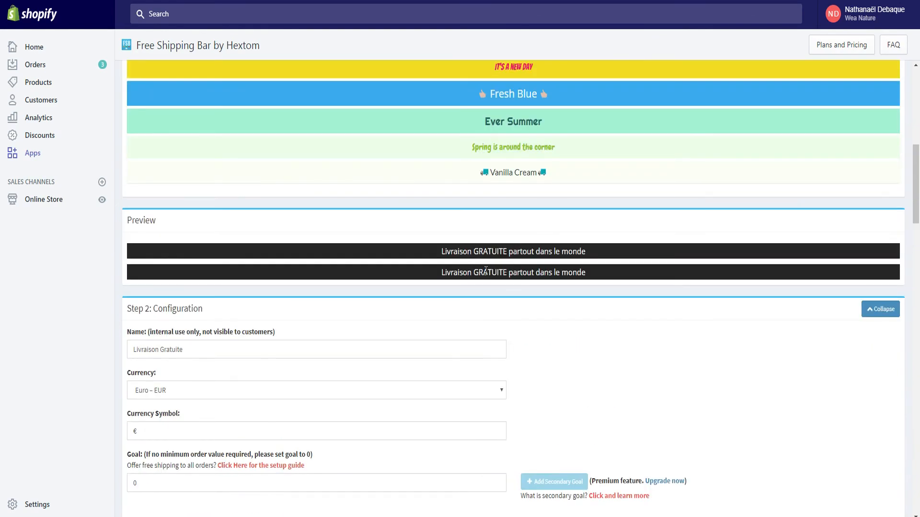
scroll(287, 302, "down", 3)
scroll(179, 349, "down", 4)
scroll(502, 248, "up", 6)
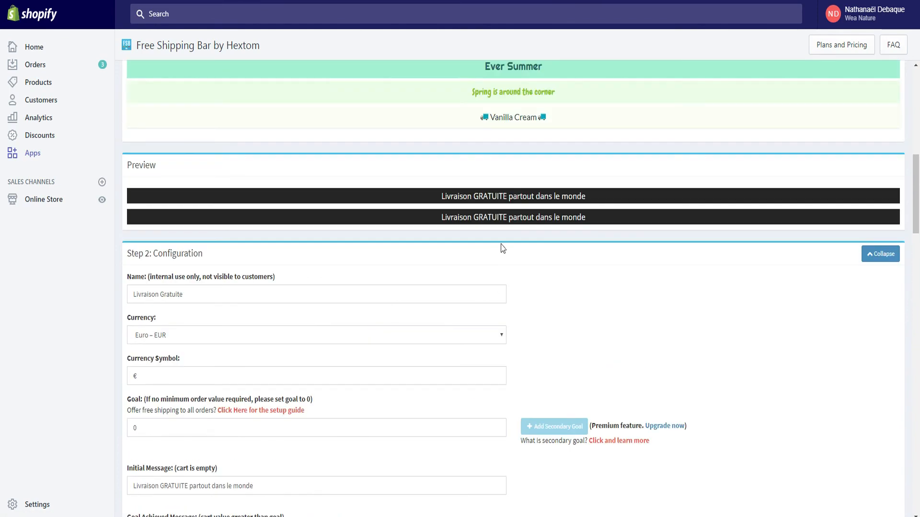
Review the premium background images, the background image upload and the available fonts in the bar's advanced configuration
scroll(342, 366, "down", 15)
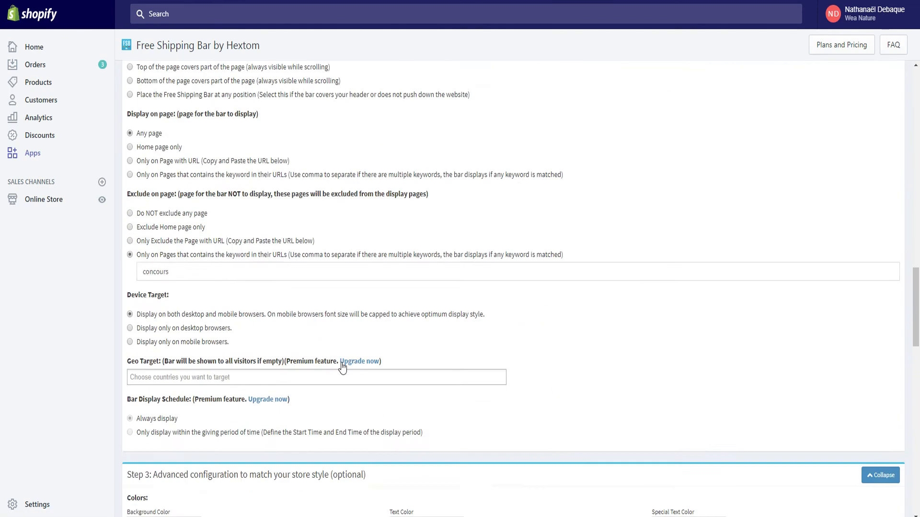
scroll(342, 366, "down", 9)
scroll(192, 191, "down", 1)
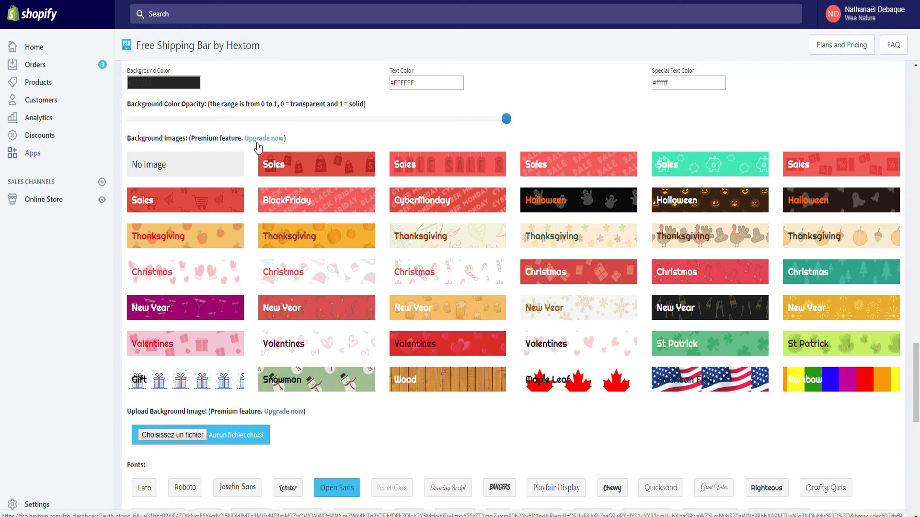
scroll(199, 387, "down", 1)
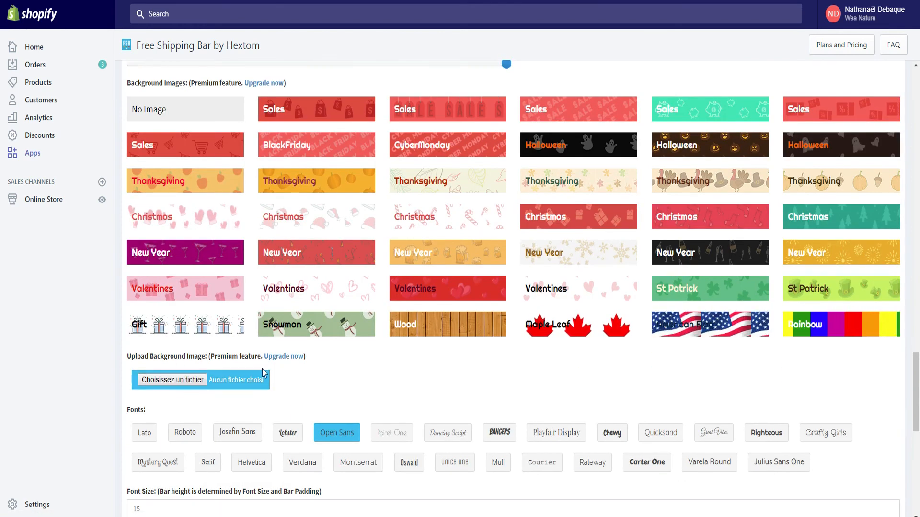
scroll(300, 372, "down", 4)
scroll(164, 276, "down", 1)
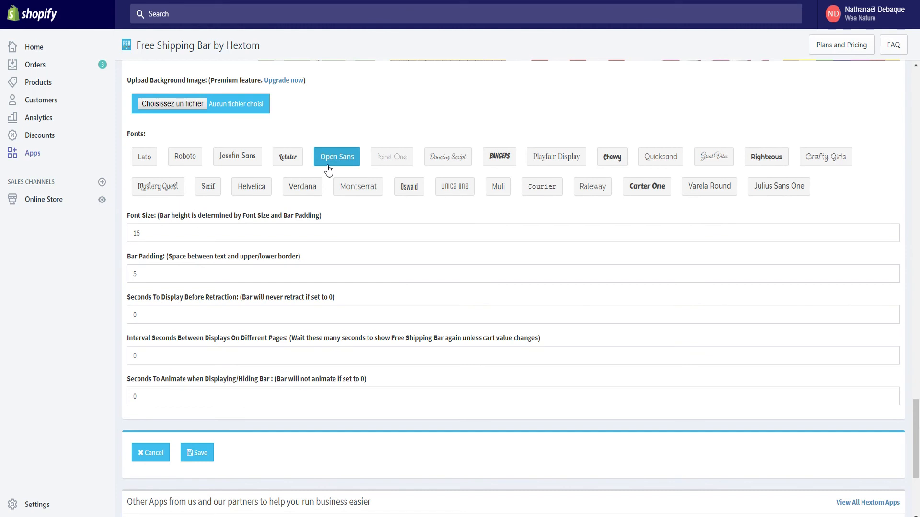
Examine the font size and bar padding settings that determine the bar's height
left_click_drag(144, 234, 118, 236)
left_click(354, 217)
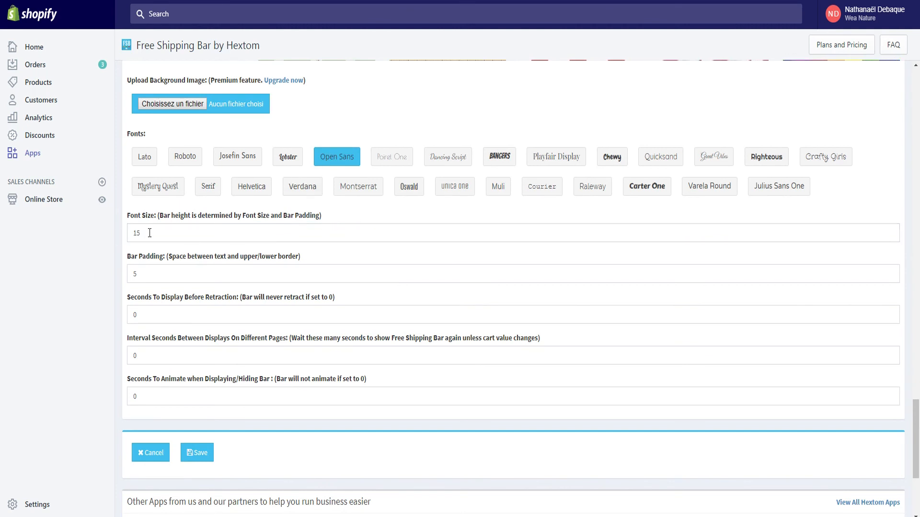
scroll(151, 224, "down", 1)
left_click(158, 224)
double_click(157, 224)
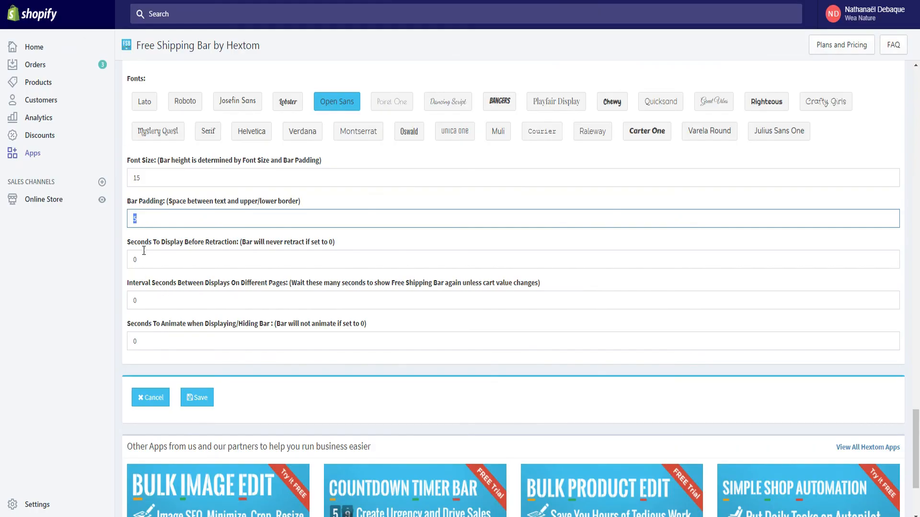
Examine the settings for seconds before retraction, interval between displays on different pages, and show/hide animation
left_click(139, 257)
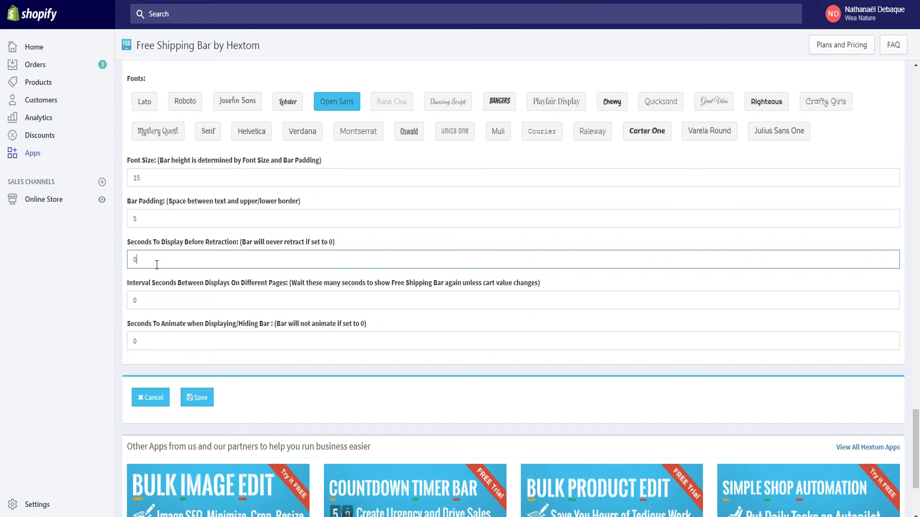
left_click(153, 300)
left_click(70, 310)
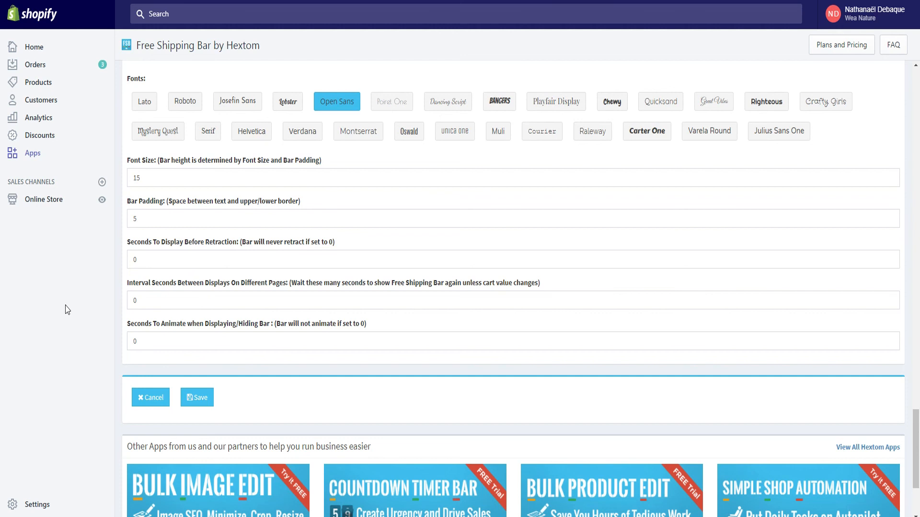
left_click(135, 301)
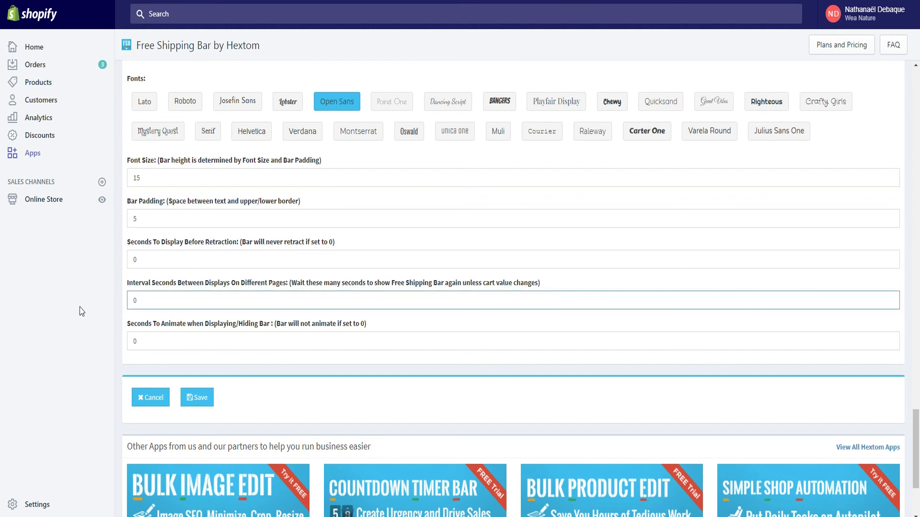
left_click_drag(180, 341, 58, 336)
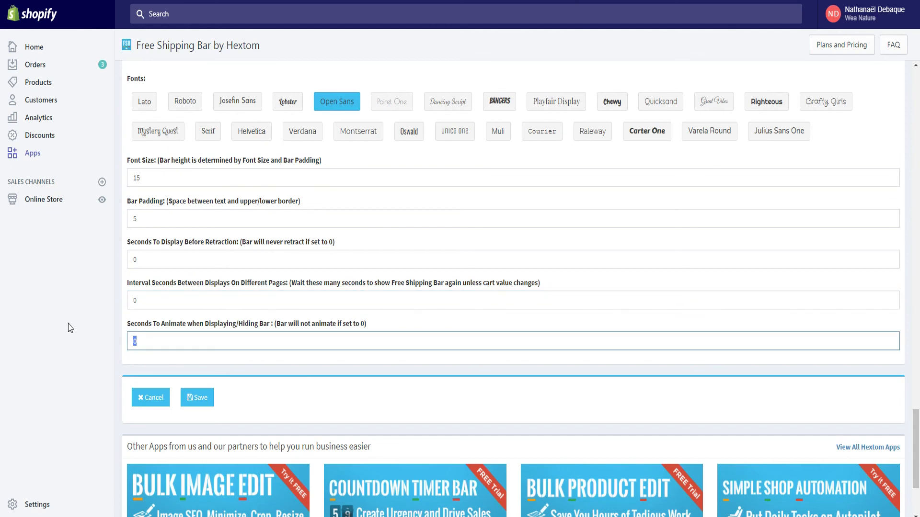
left_click_drag(160, 345, 113, 341)
left_click(422, 317)
scroll(421, 320, "down", 3)
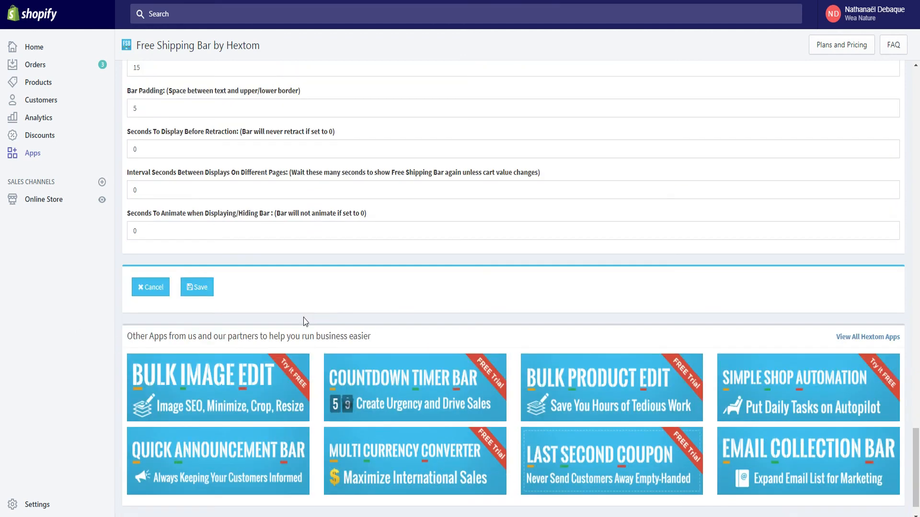
left_click(158, 231)
left_click(444, 260)
Save the free shipping bar and check its entry in the Free Shipping Bar dashboard
left_click(199, 288)
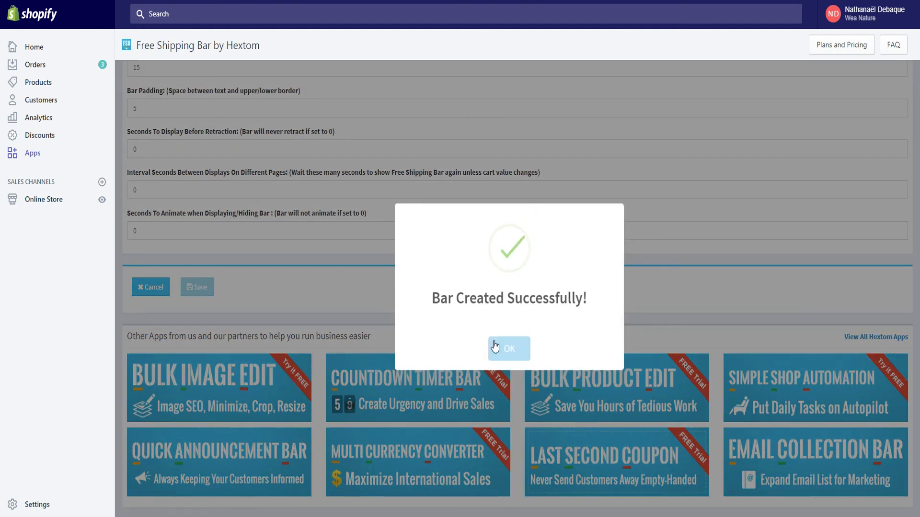
left_click(504, 353)
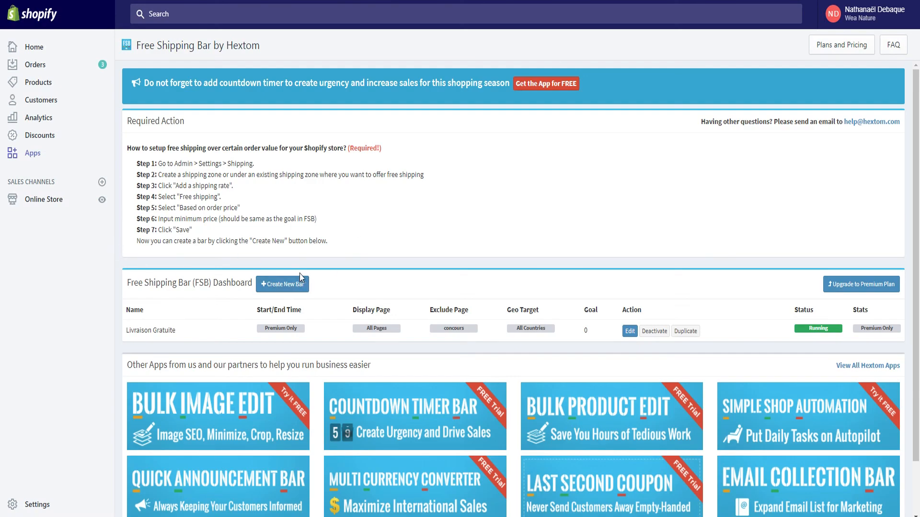
scroll(302, 278, "down", 1)
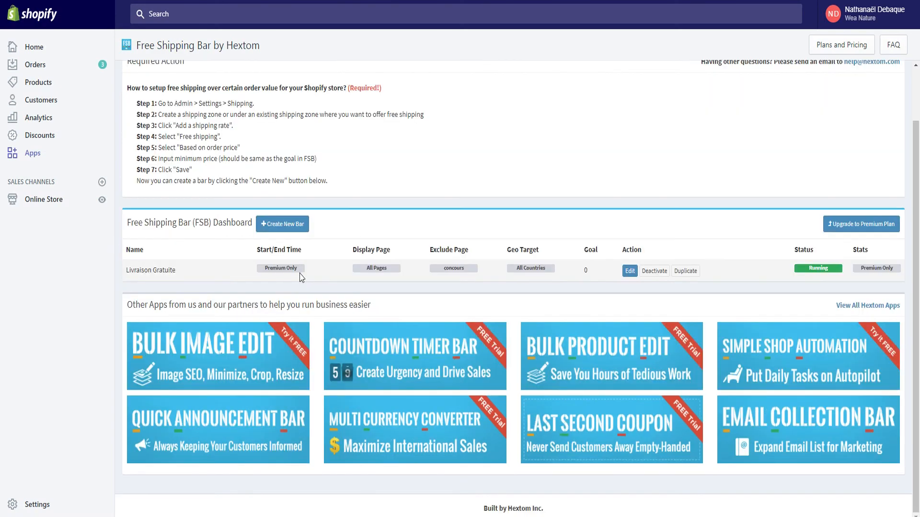
scroll(301, 278, "up", 1)
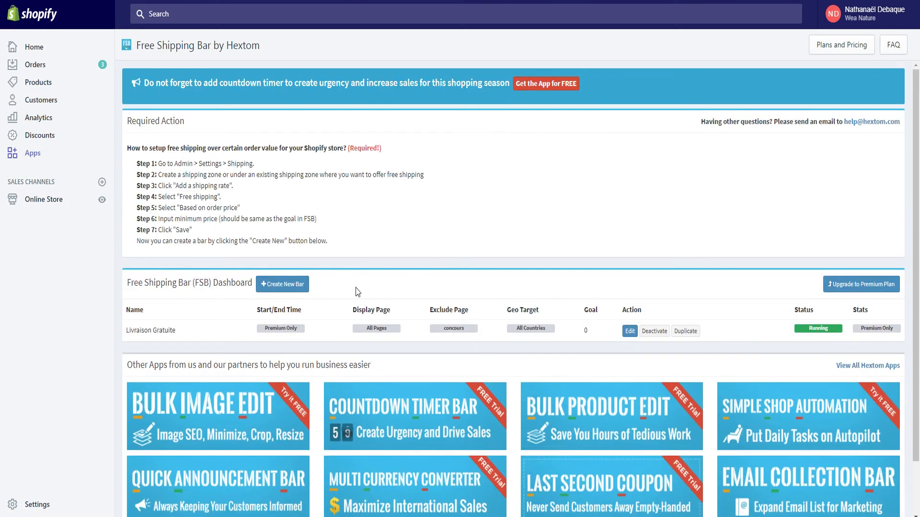